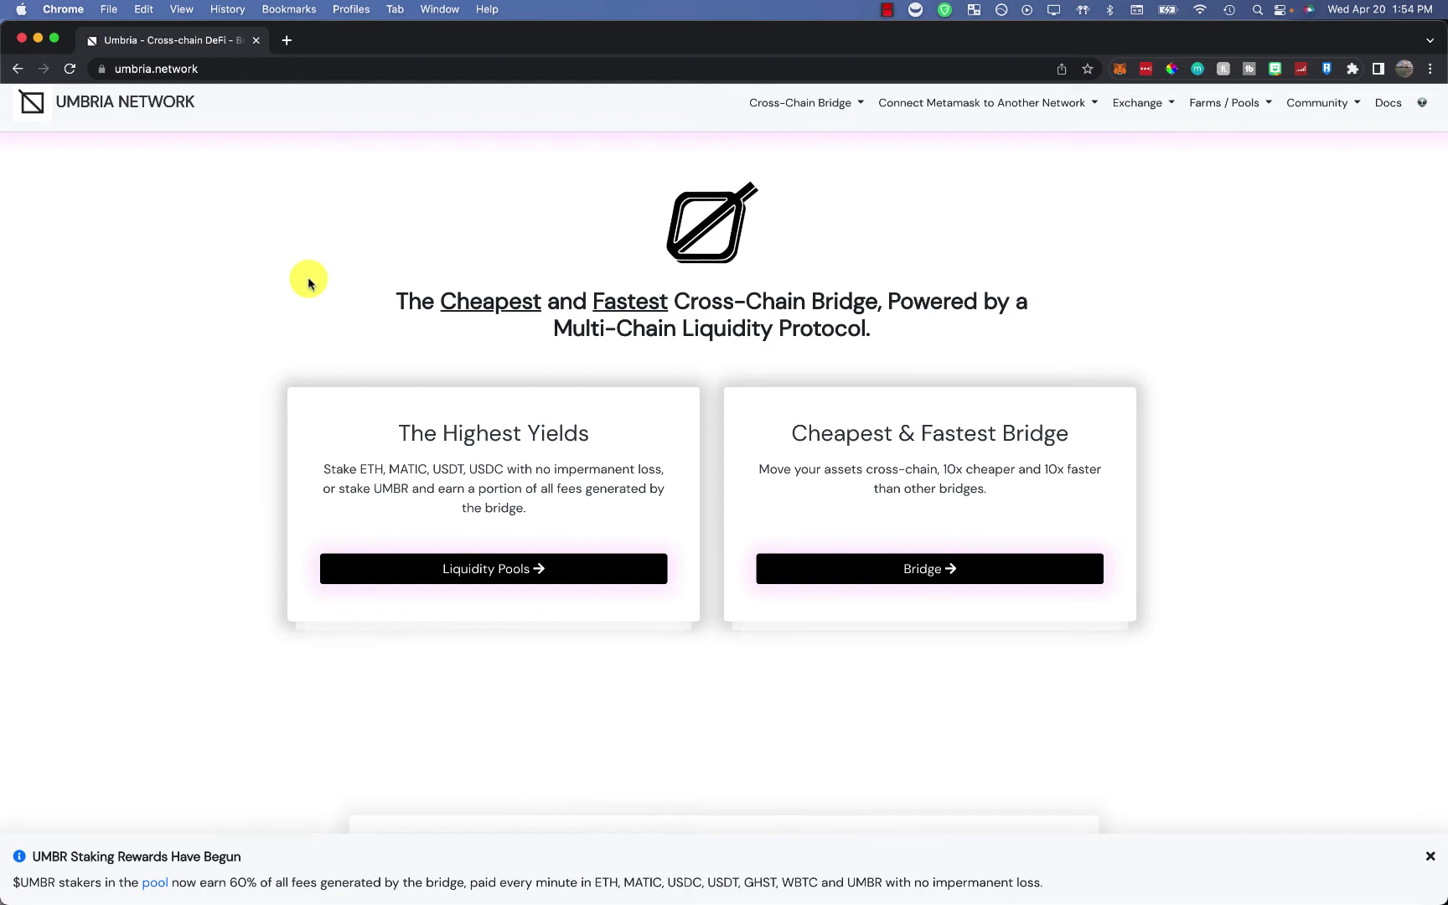
Check the MetaMask wallet's 0.033 ETH balance on Ethereum Mainnet, then close the popup
click(1118, 72)
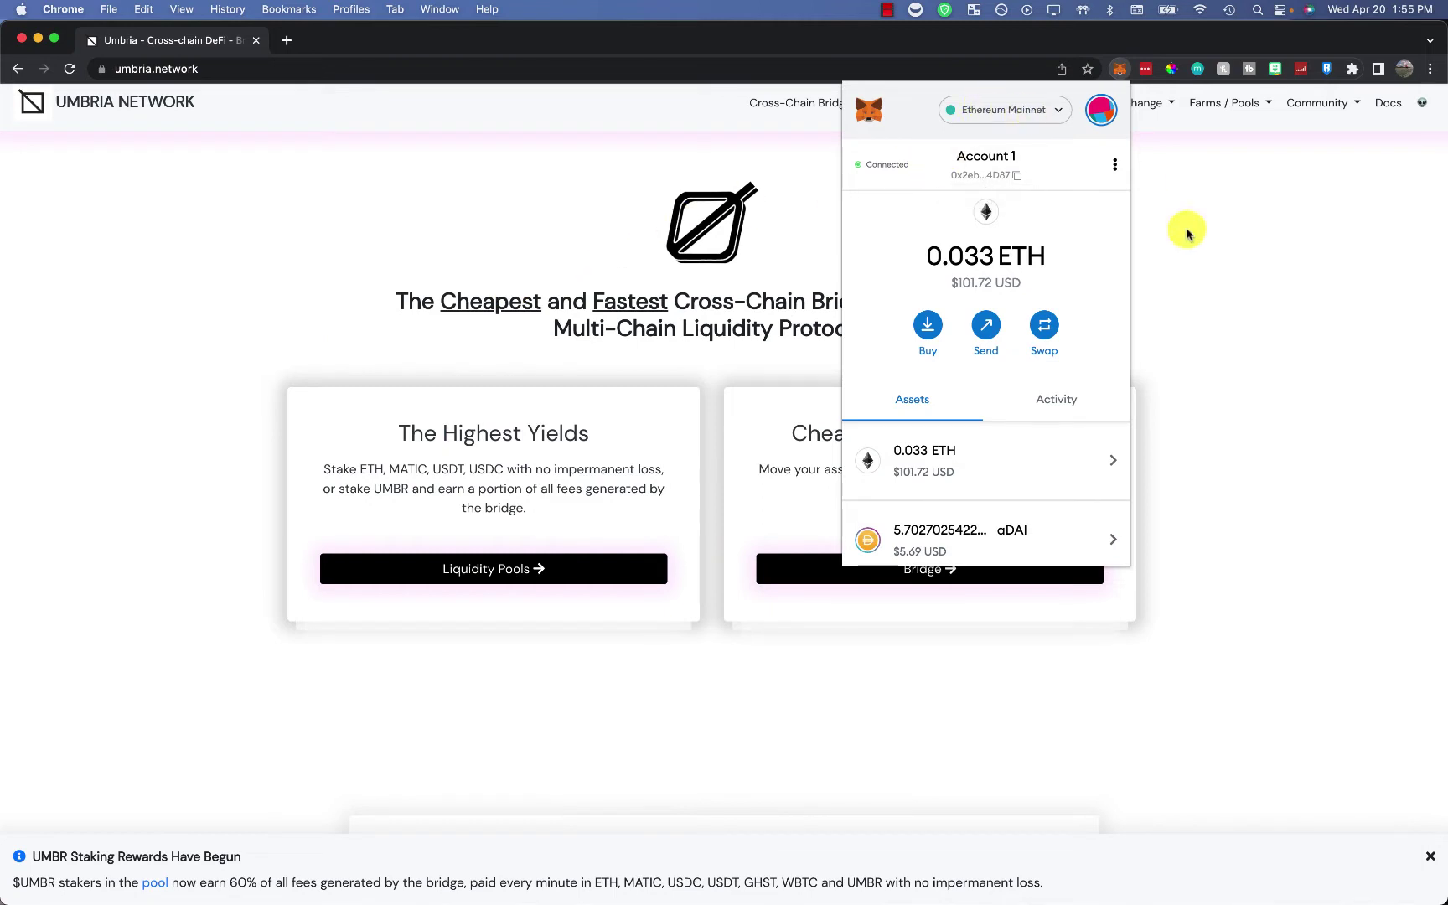
click(1158, 235)
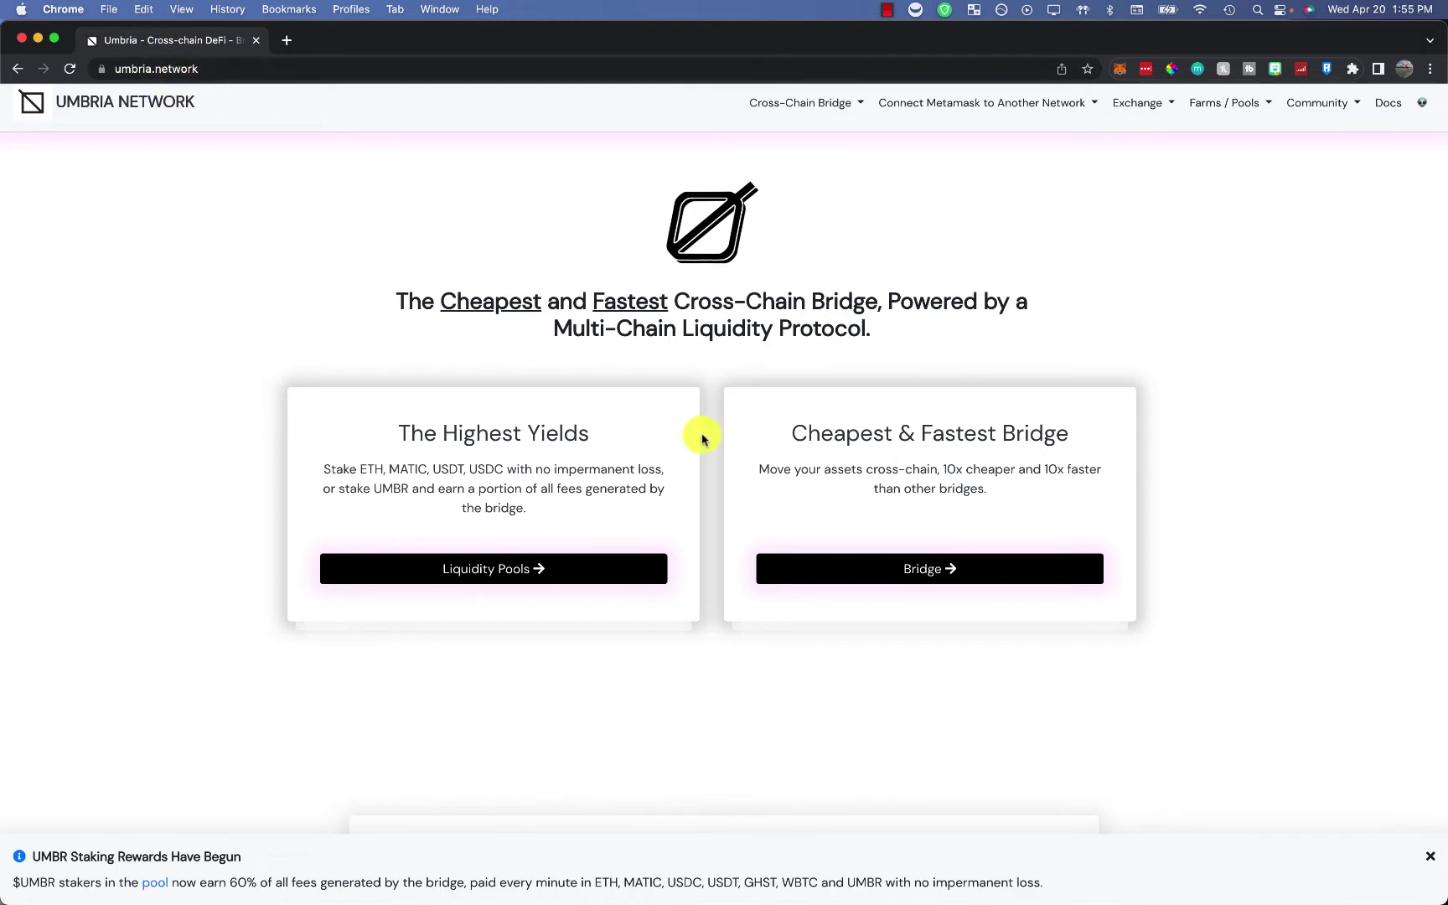
Open the Umbria Narni Bridge form for sending ETH from Ethereum Mainnet to Polygon
click(928, 575)
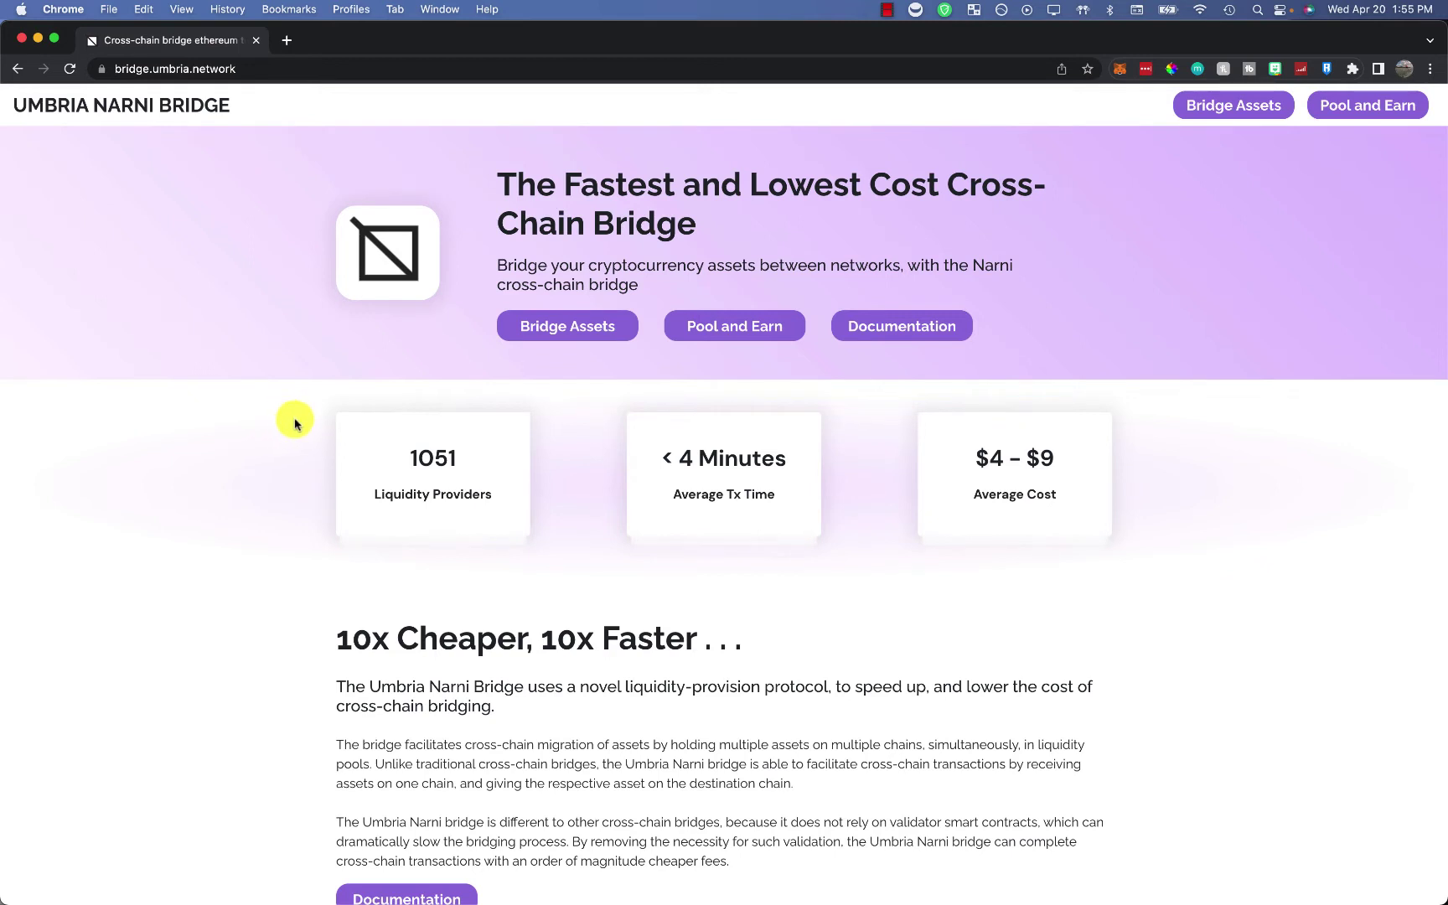
click(554, 332)
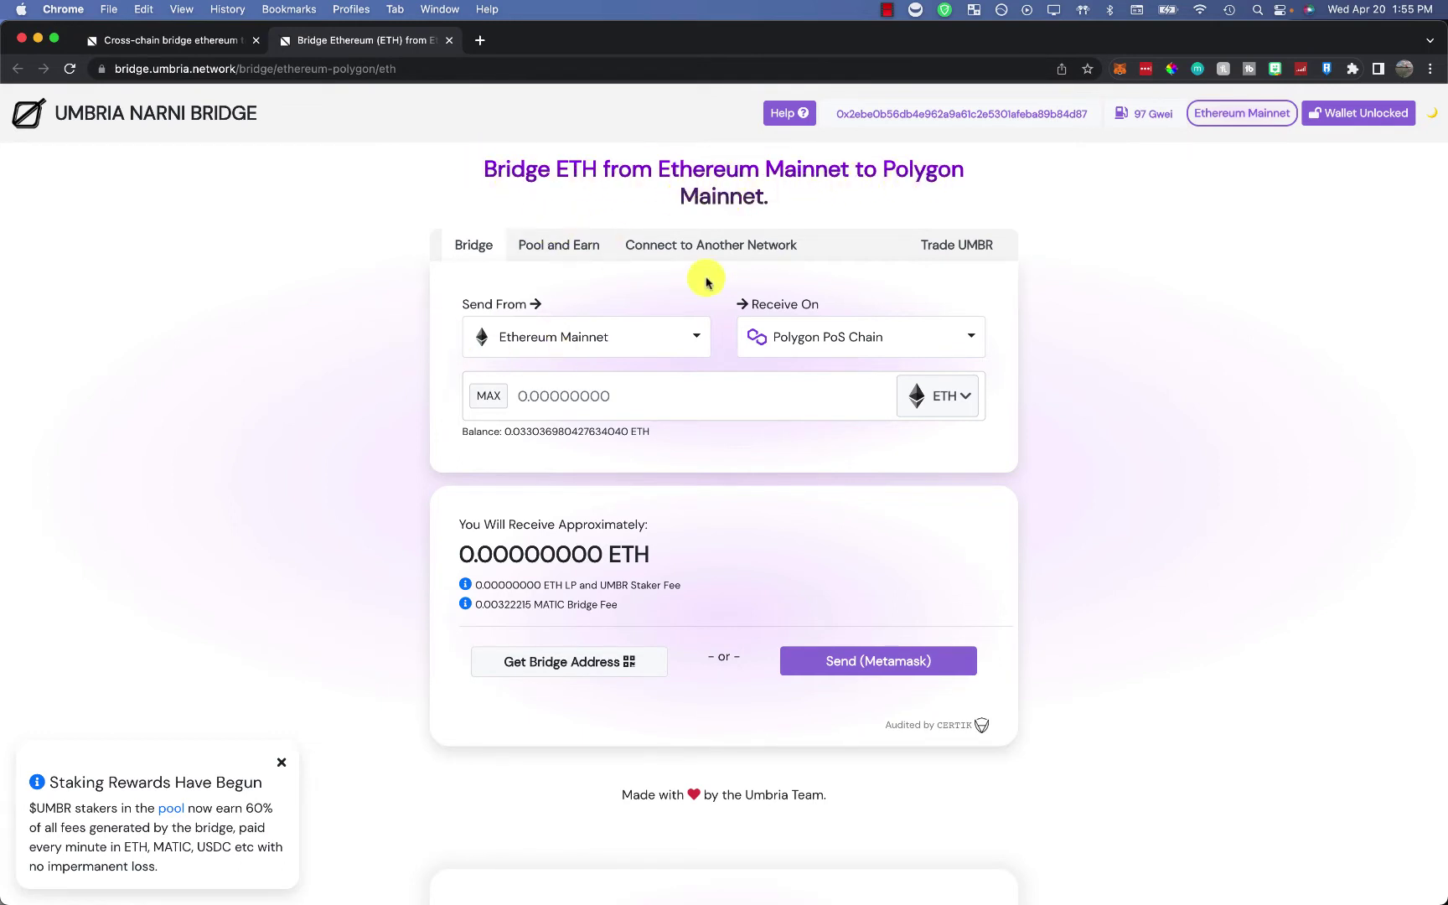
Set Arbitrum One as the destination and .02 ETH as the amount, receiving about 0.01988387 ETH
click(890, 335)
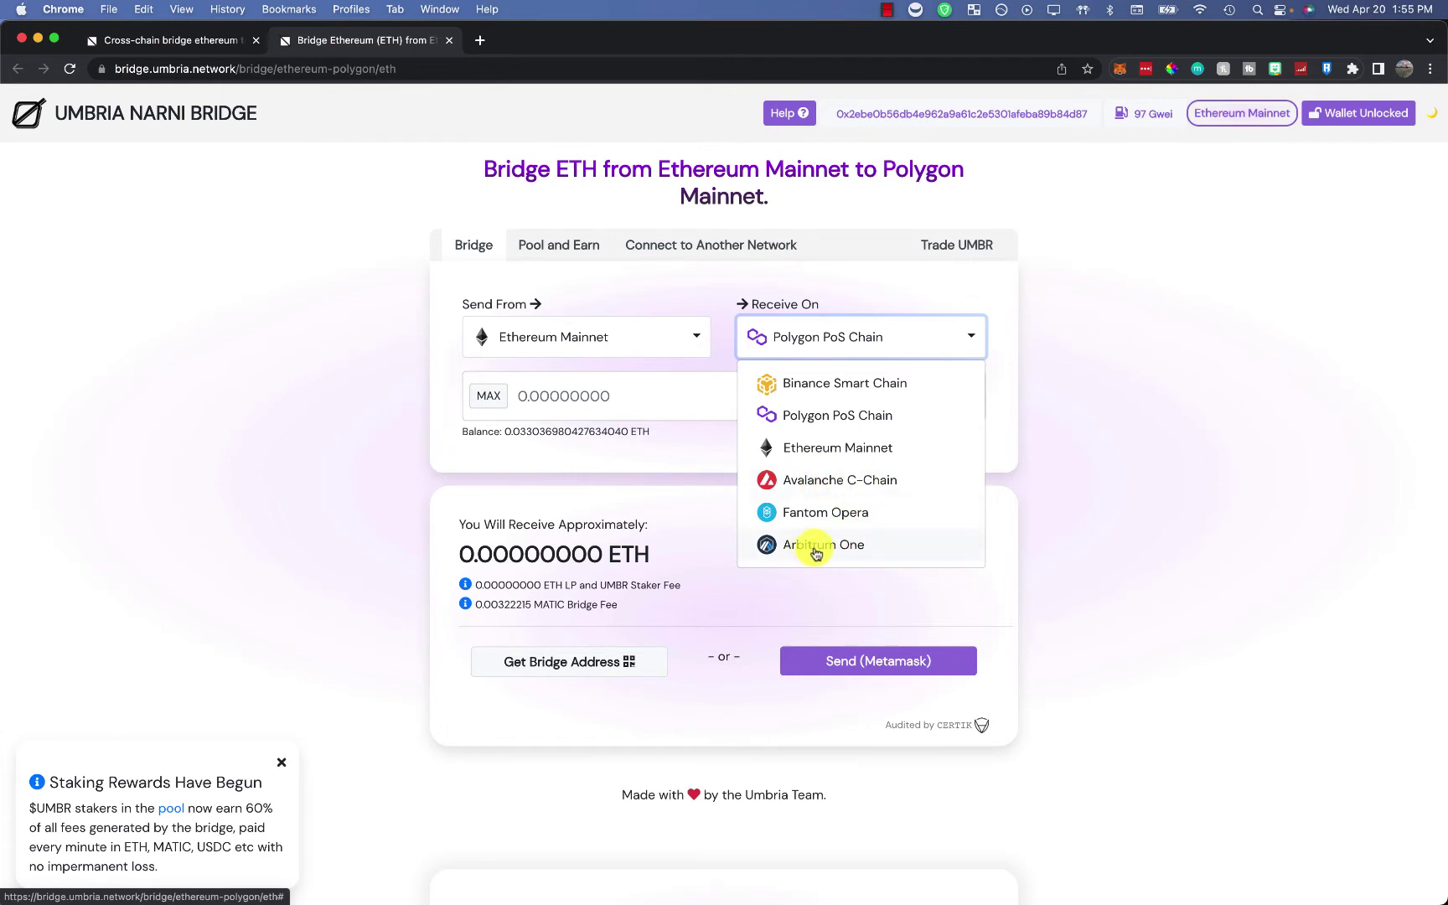
click(858, 546)
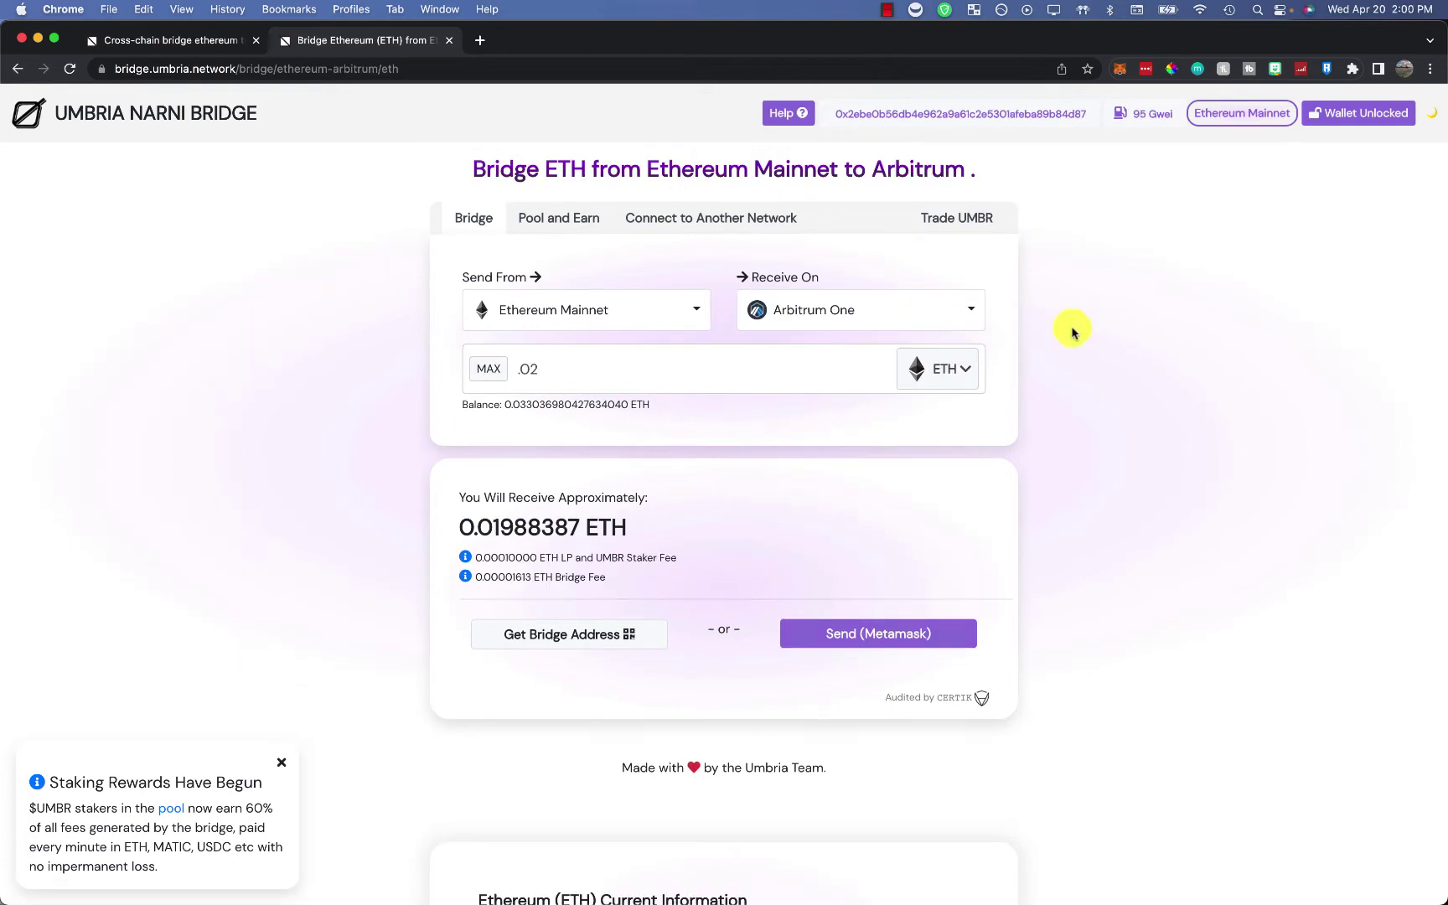
click(880, 303)
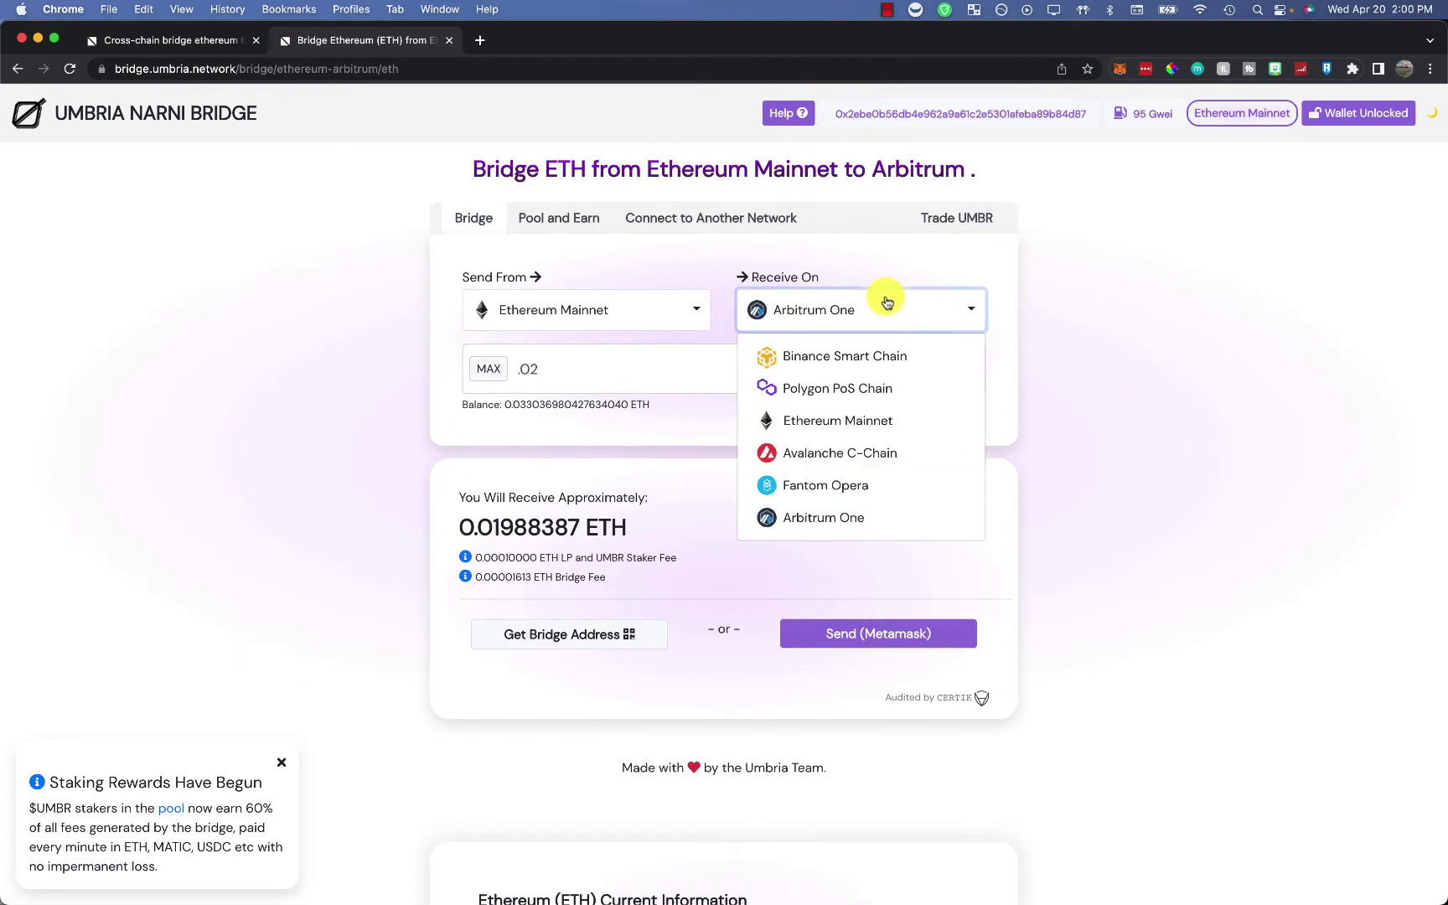
click(823, 394)
click(872, 325)
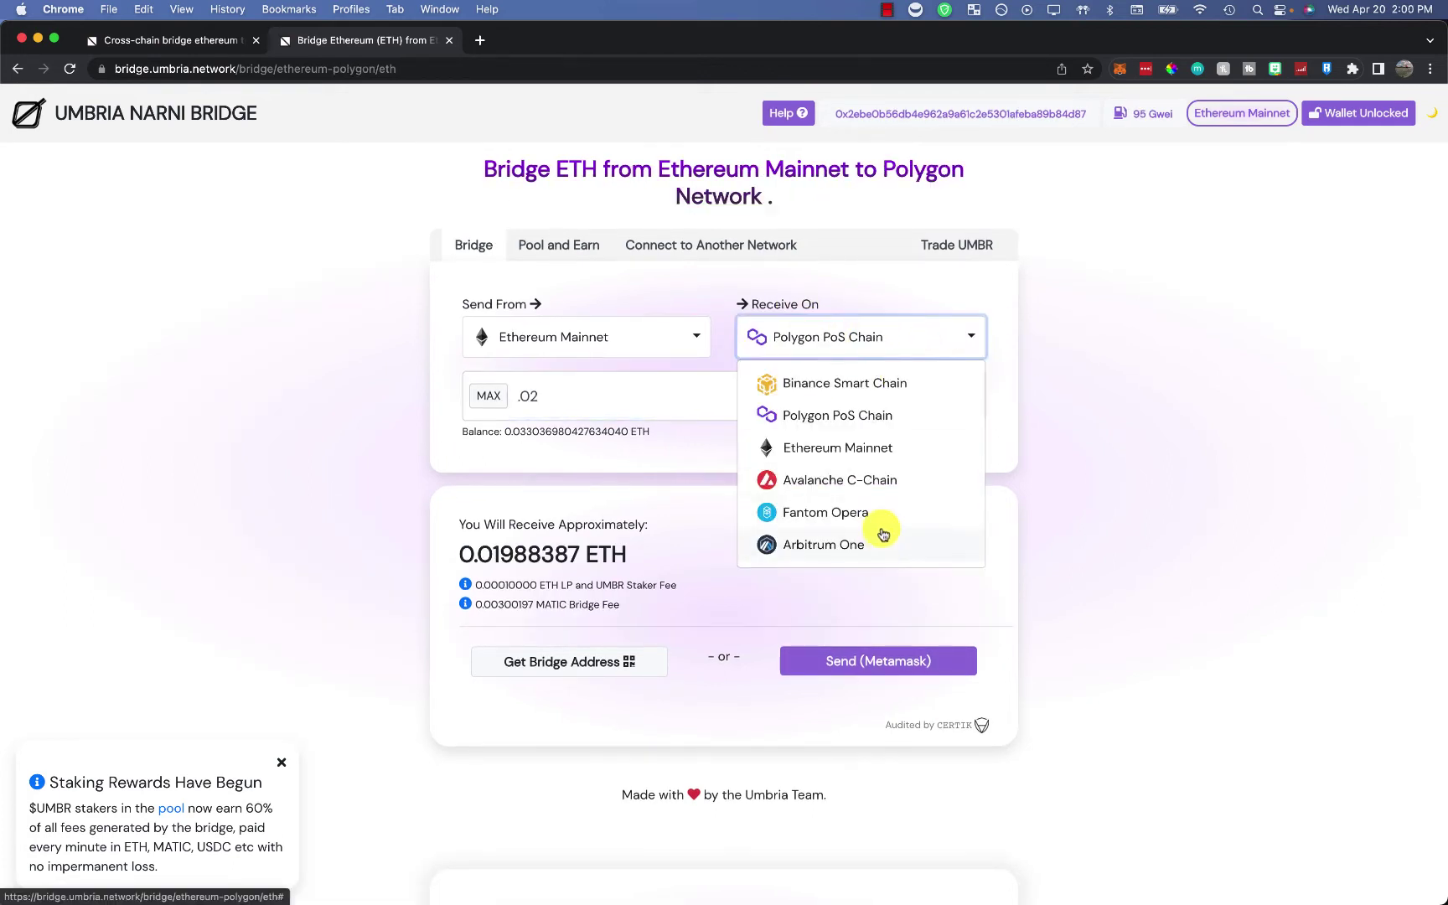
click(767, 312)
click(873, 333)
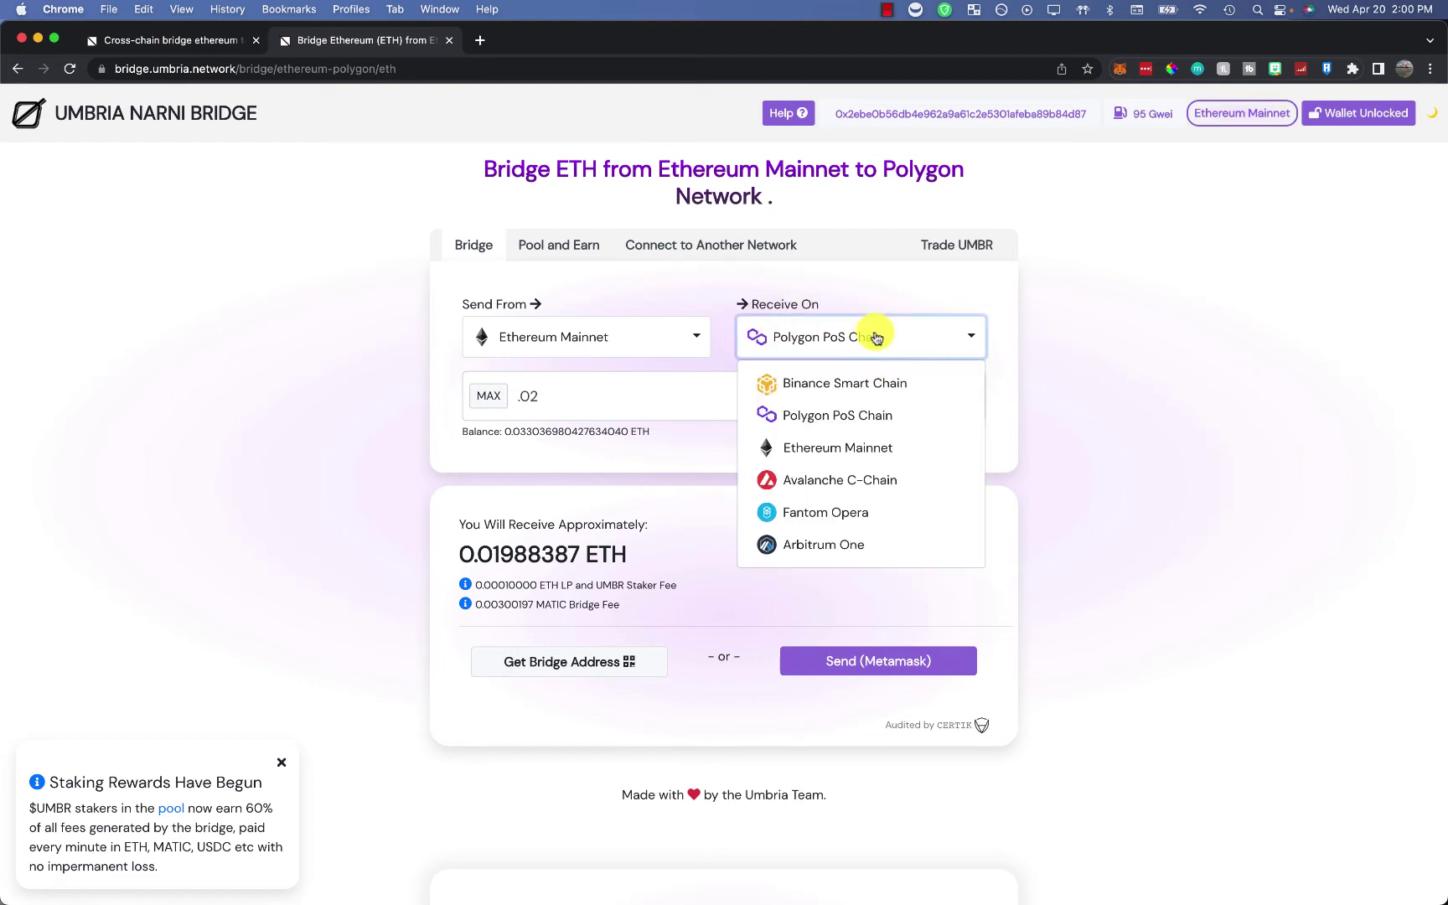
click(823, 546)
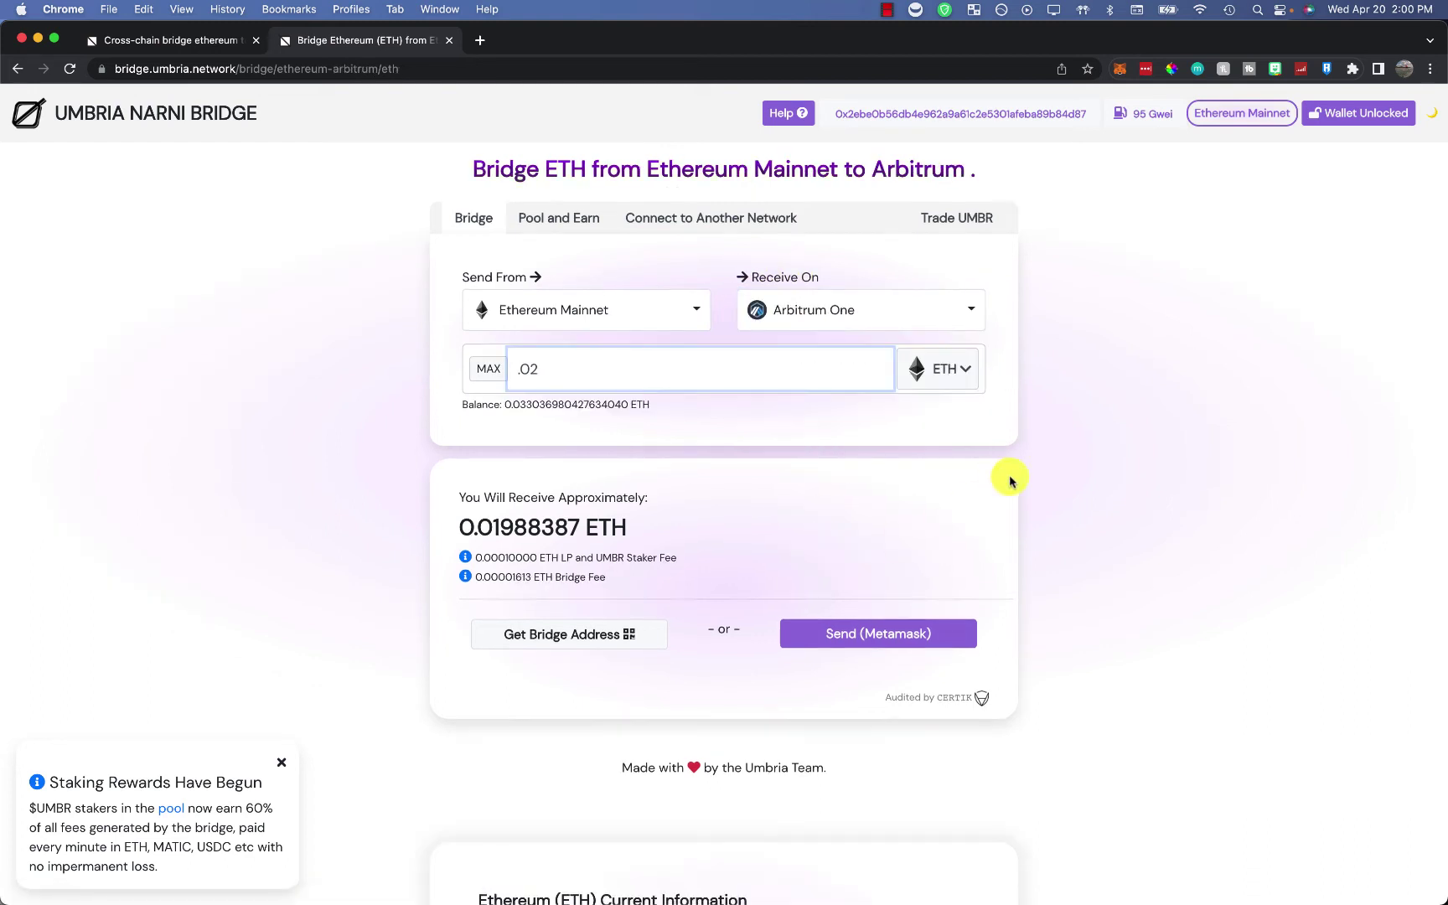
click(1102, 467)
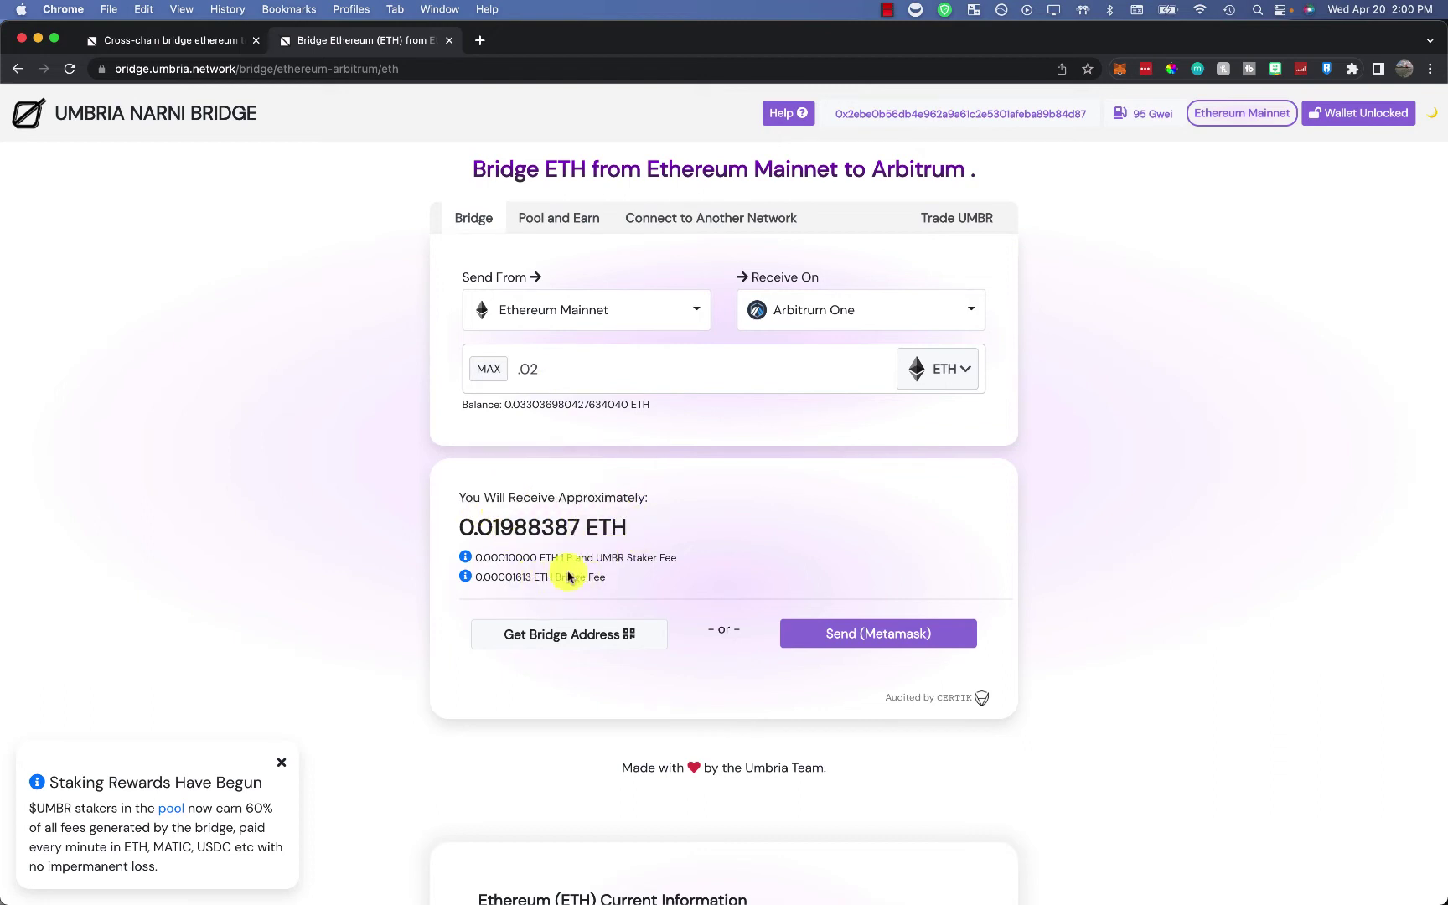
click(858, 634)
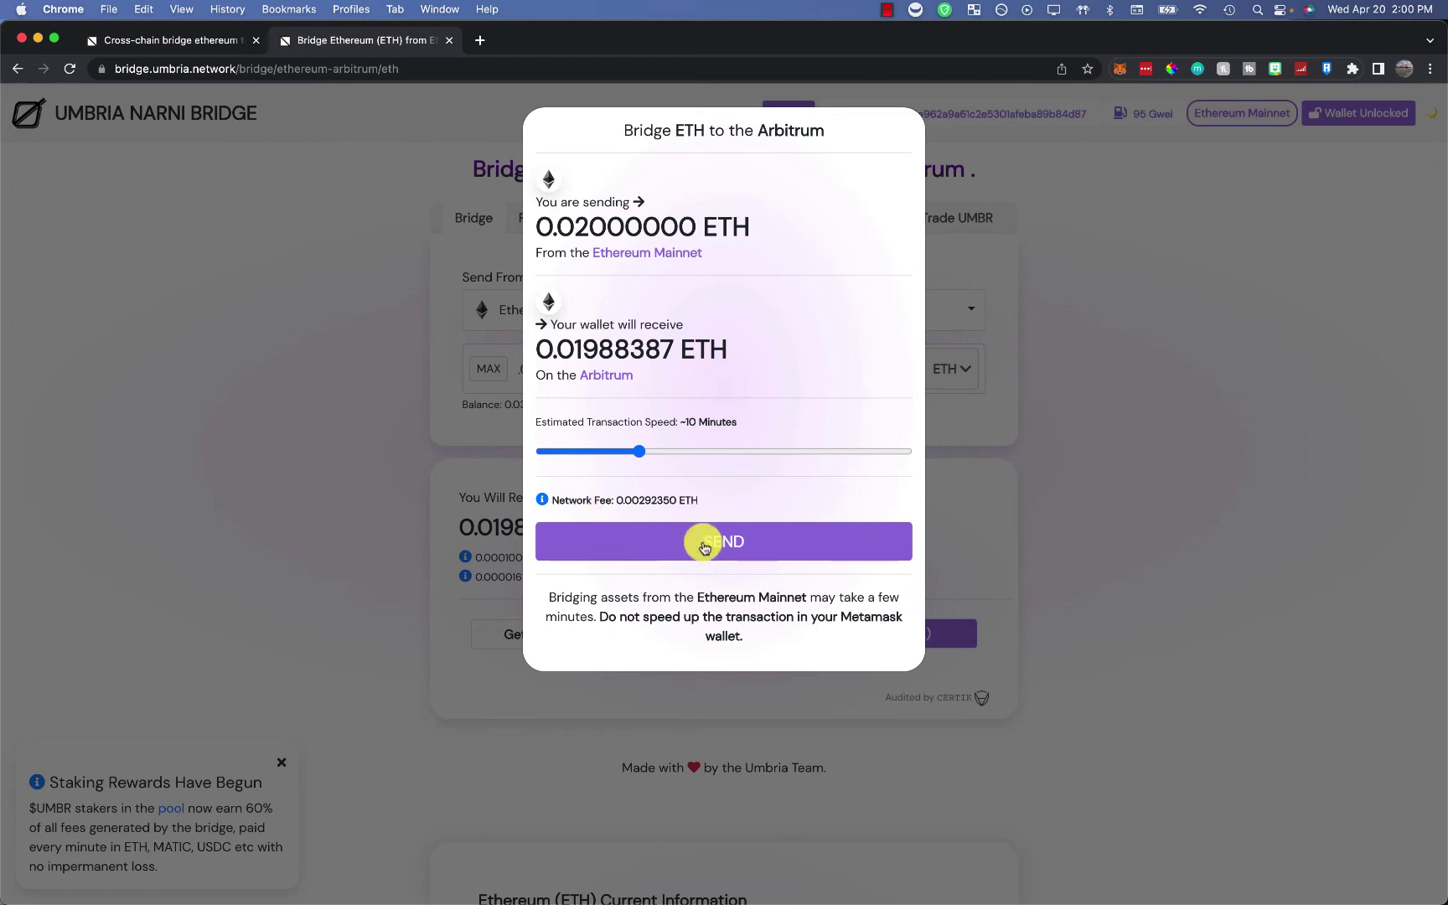
click(735, 548)
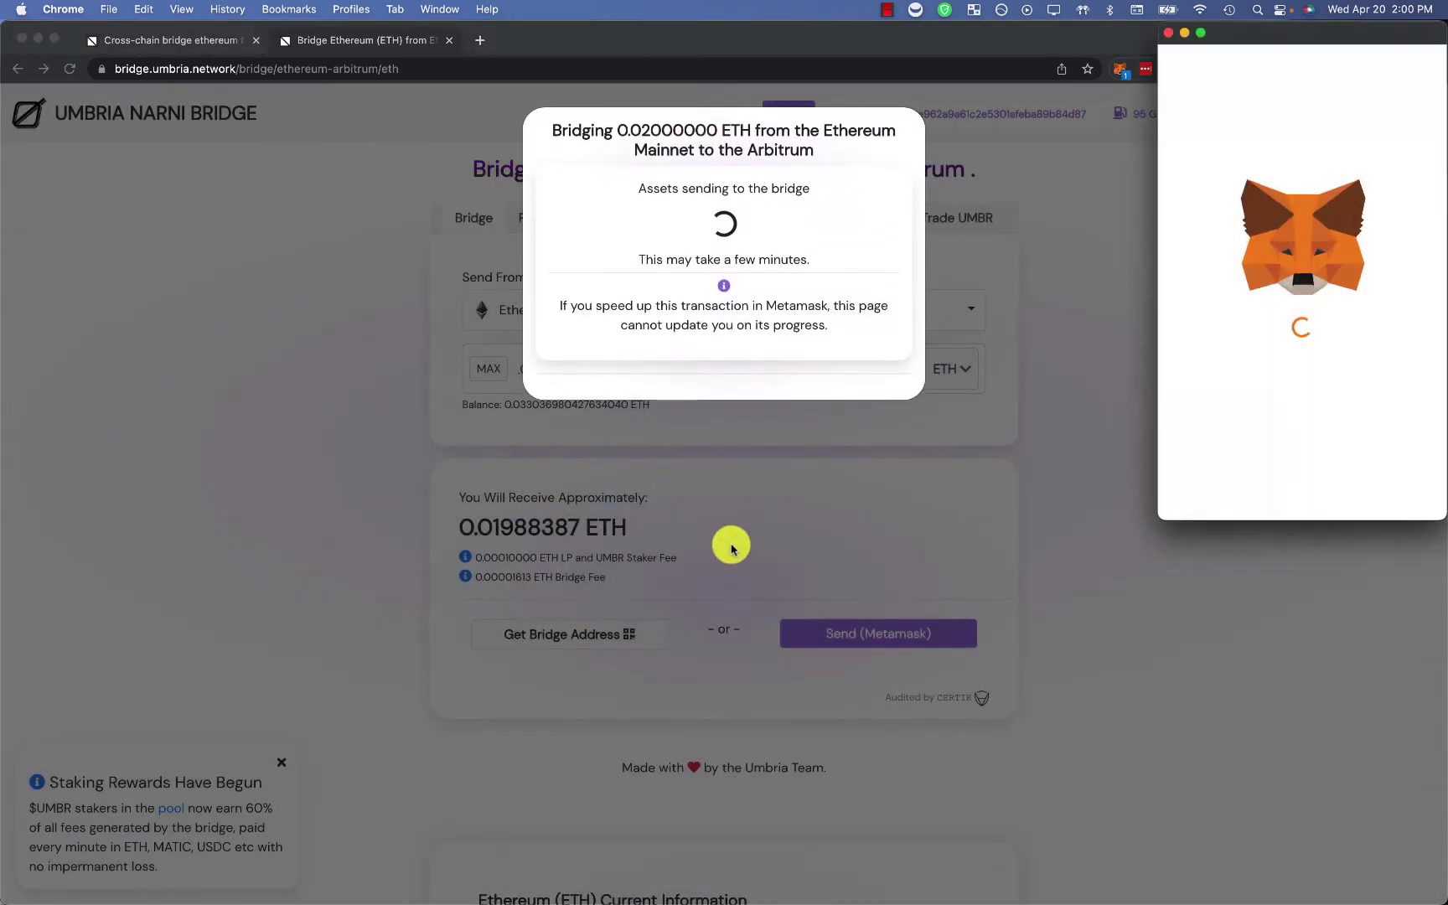
drag(1345, 30, 905, 28)
scroll(813, 260, down, 2)
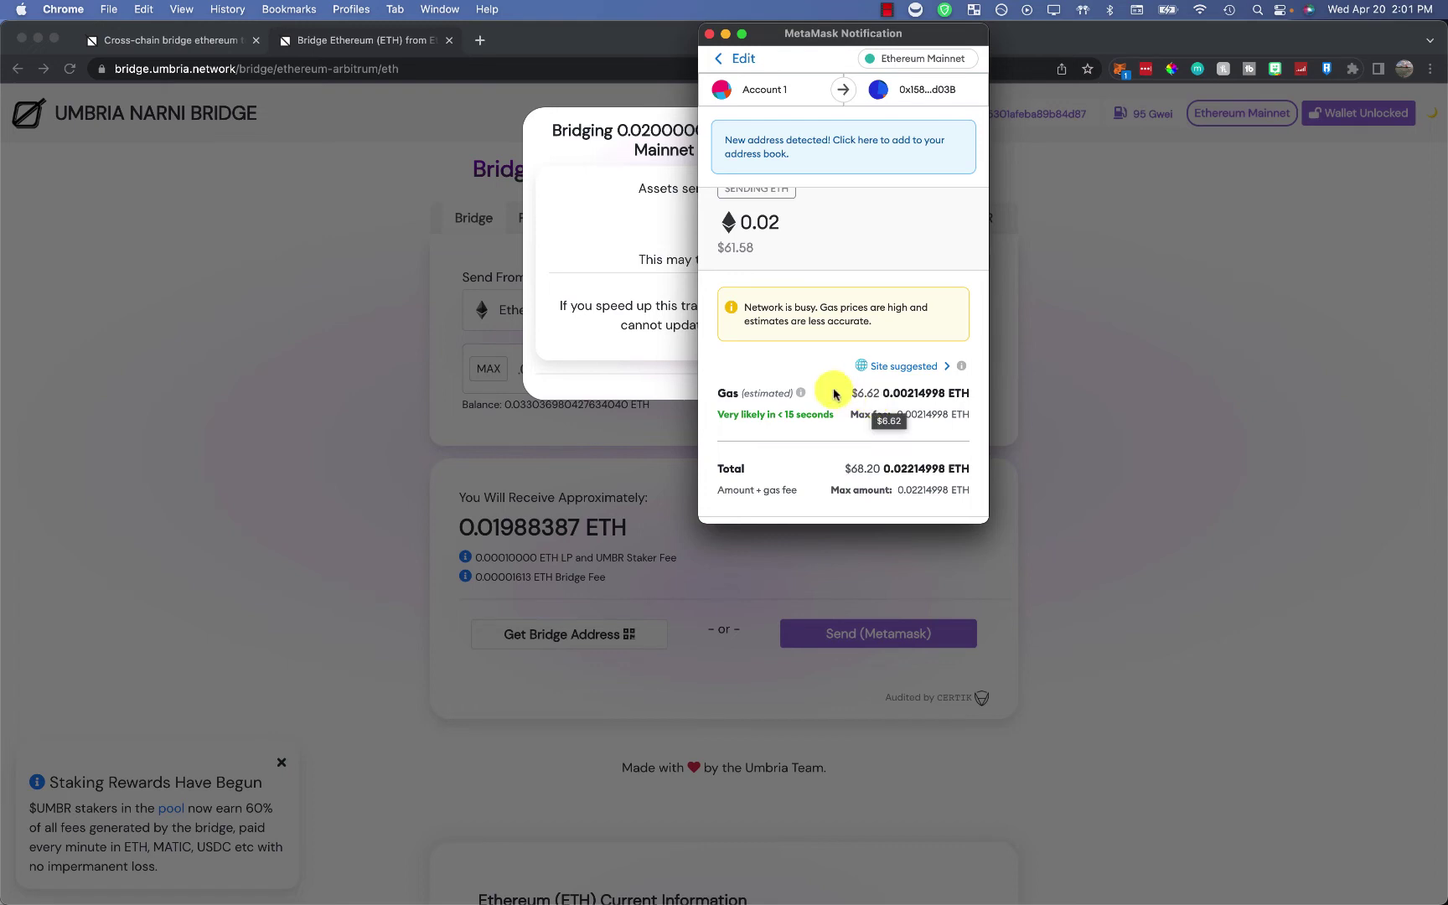
scroll(835, 393, up, 1)
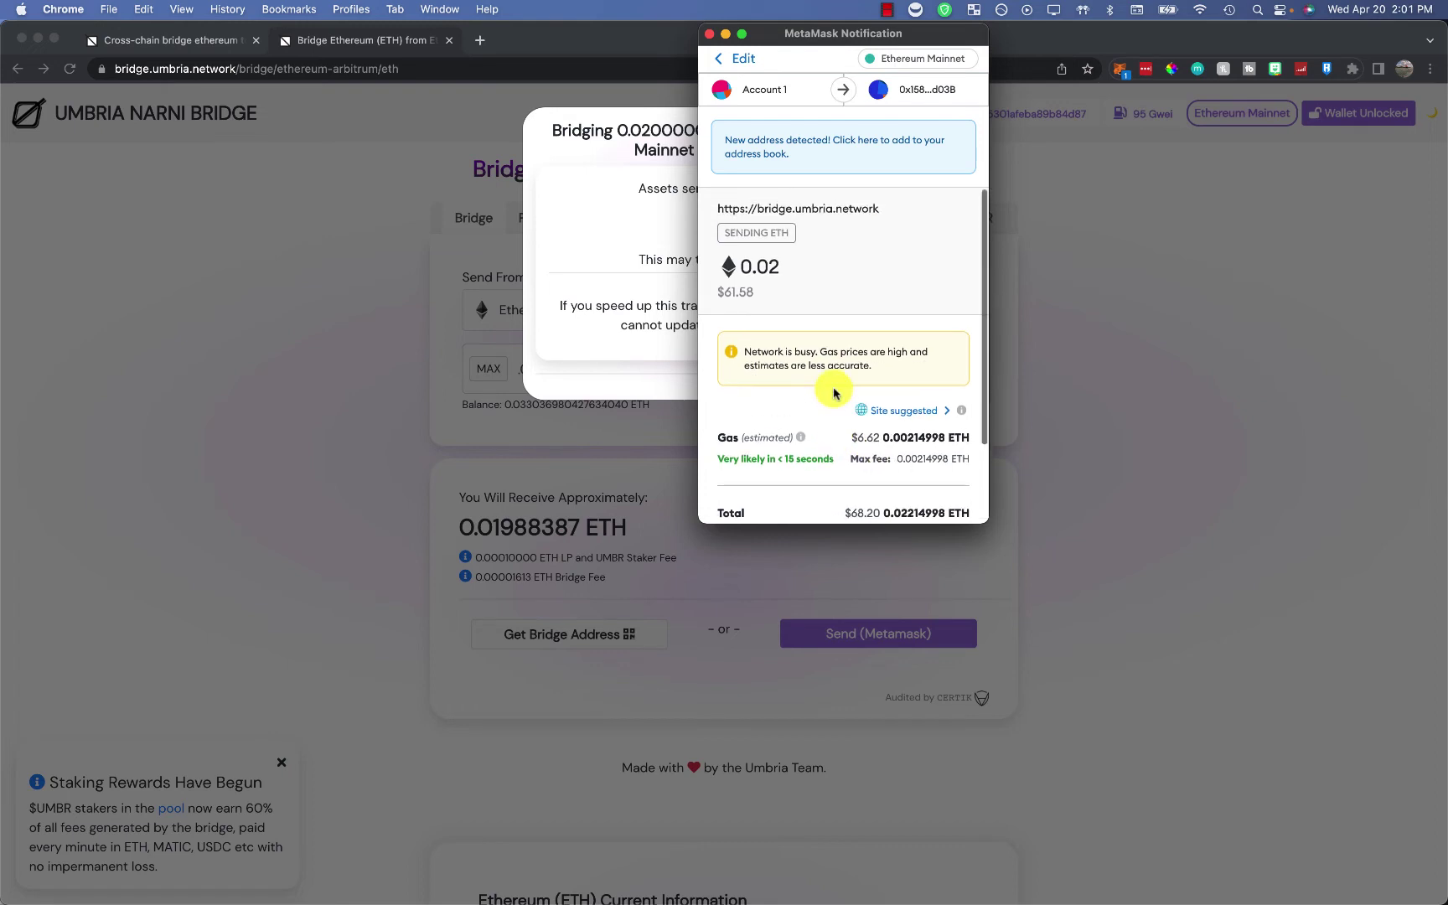
scroll(818, 419, down, 1)
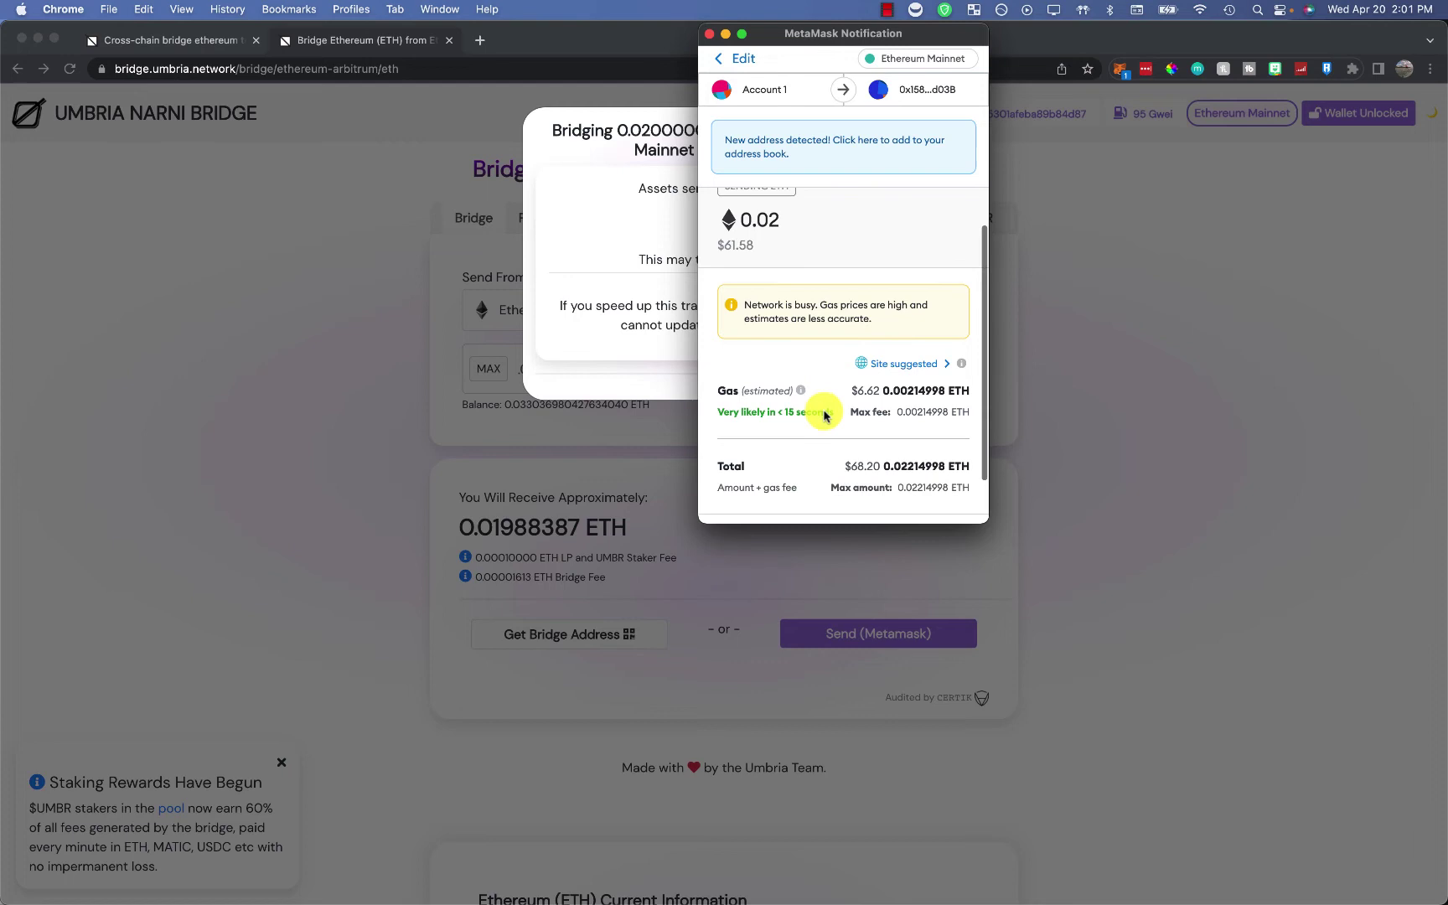
scroll(815, 378, down, 1)
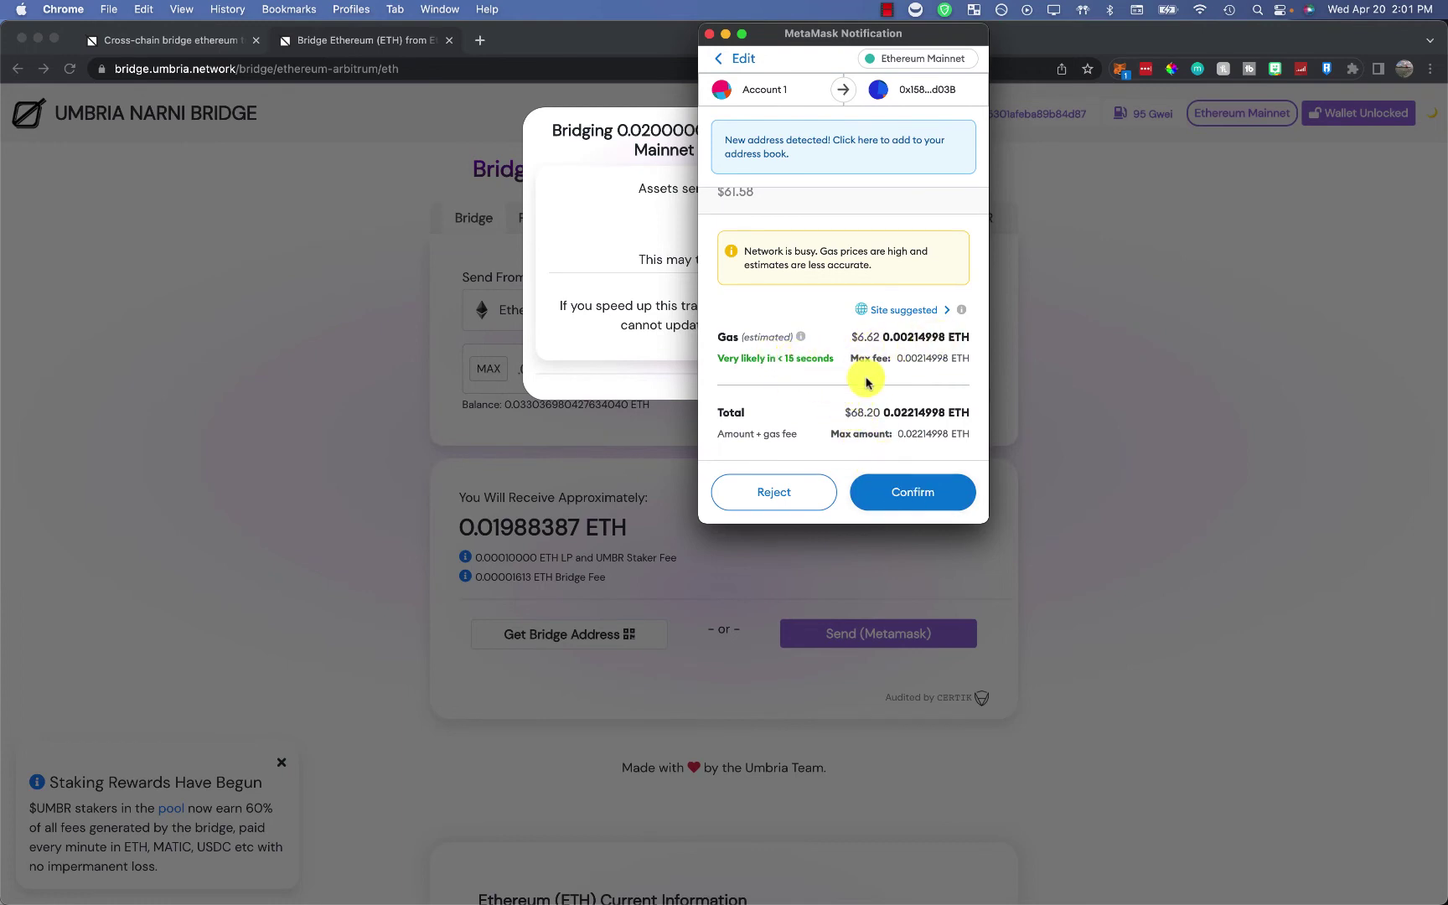
click(802, 503)
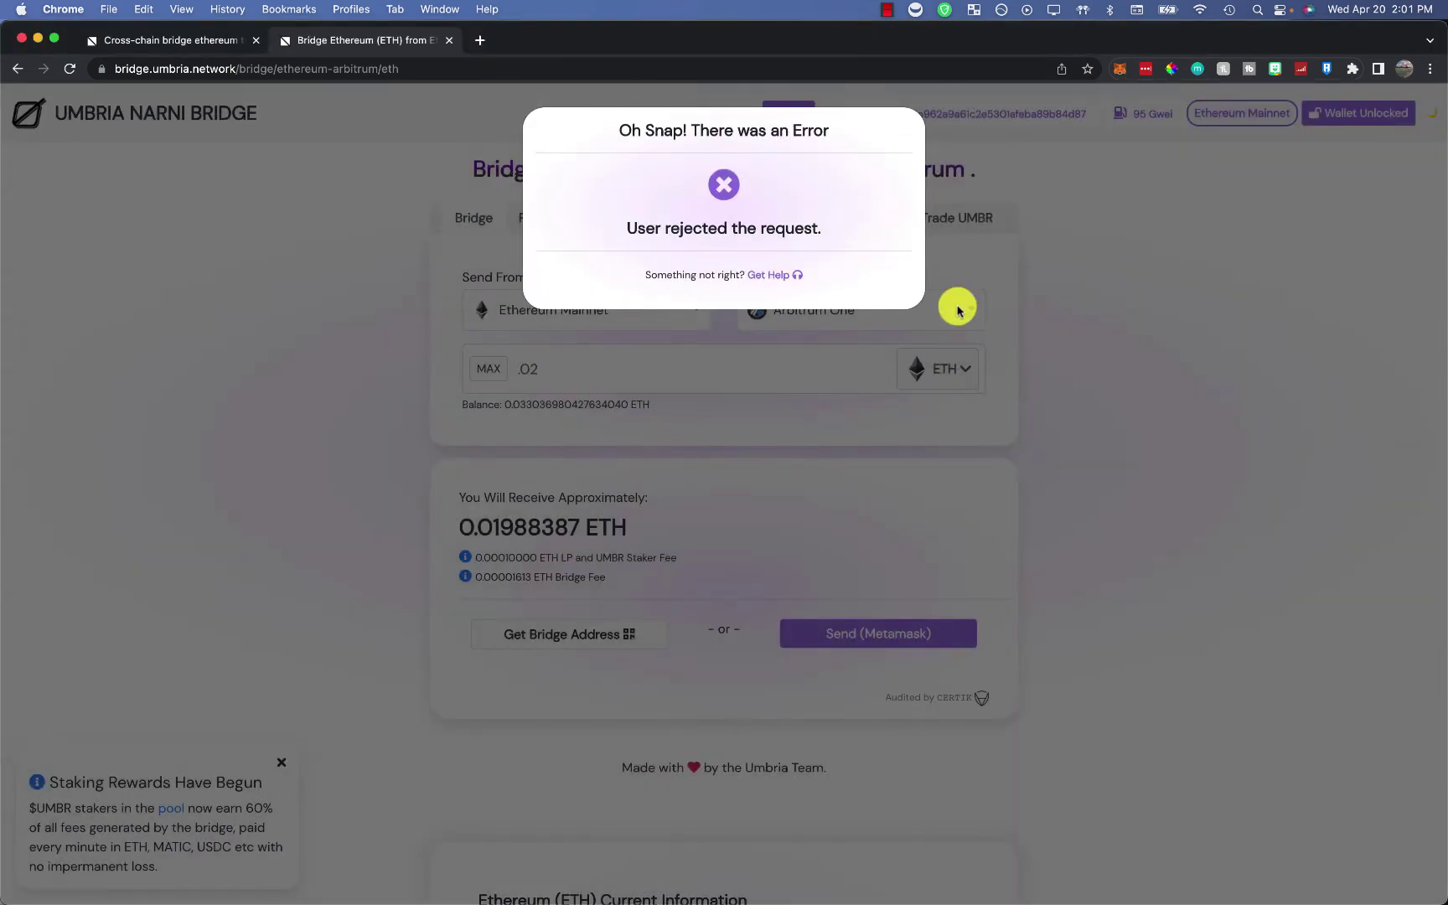
click(1066, 346)
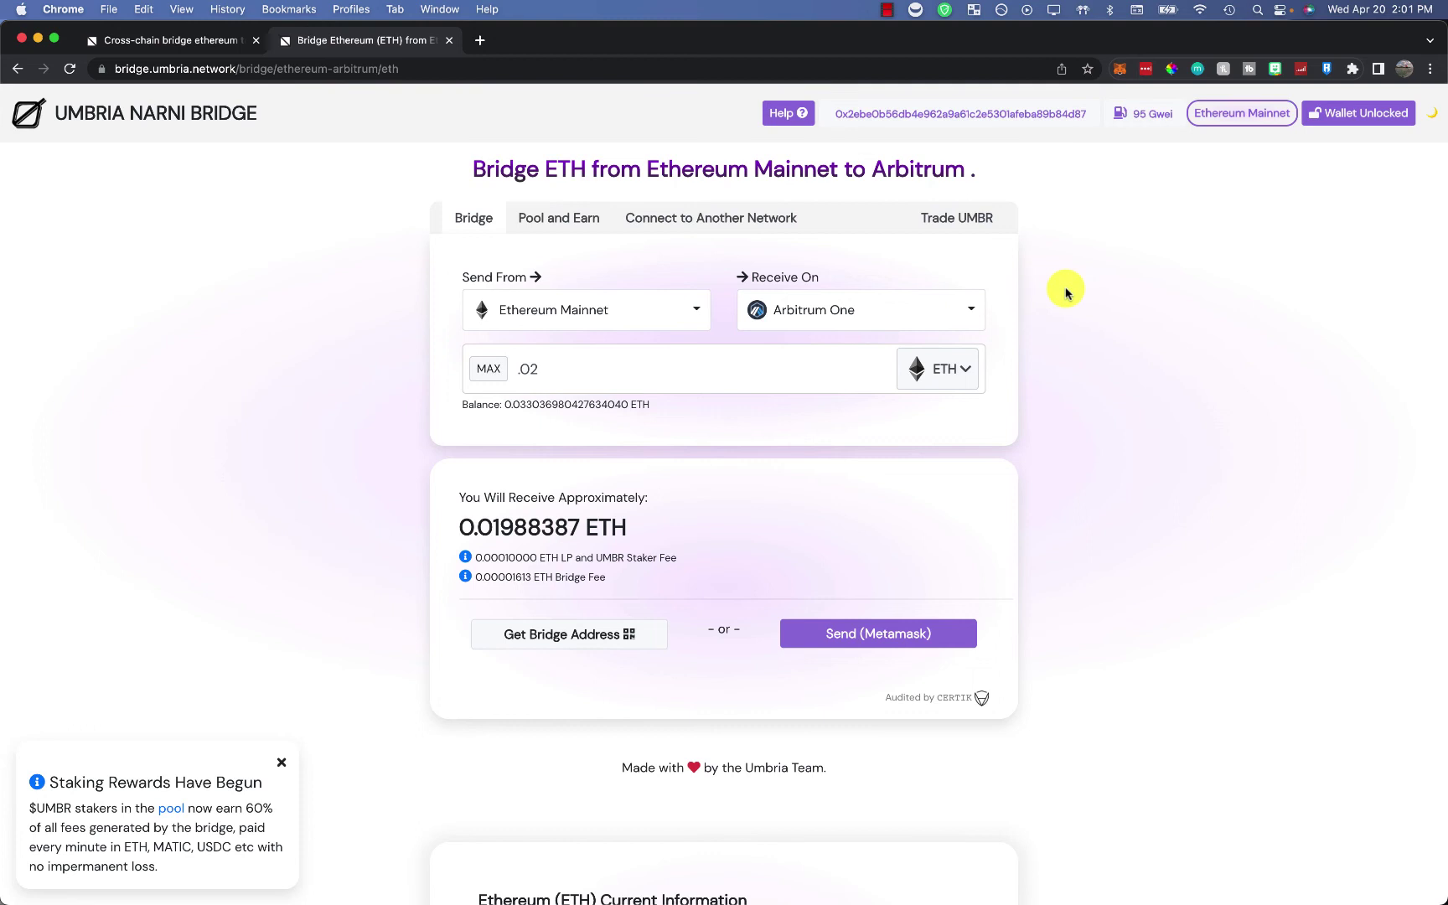
Switch MetaMask to the Arbitrum network and view its assets: 0 ETH and 0.01803 WETH
click(1117, 71)
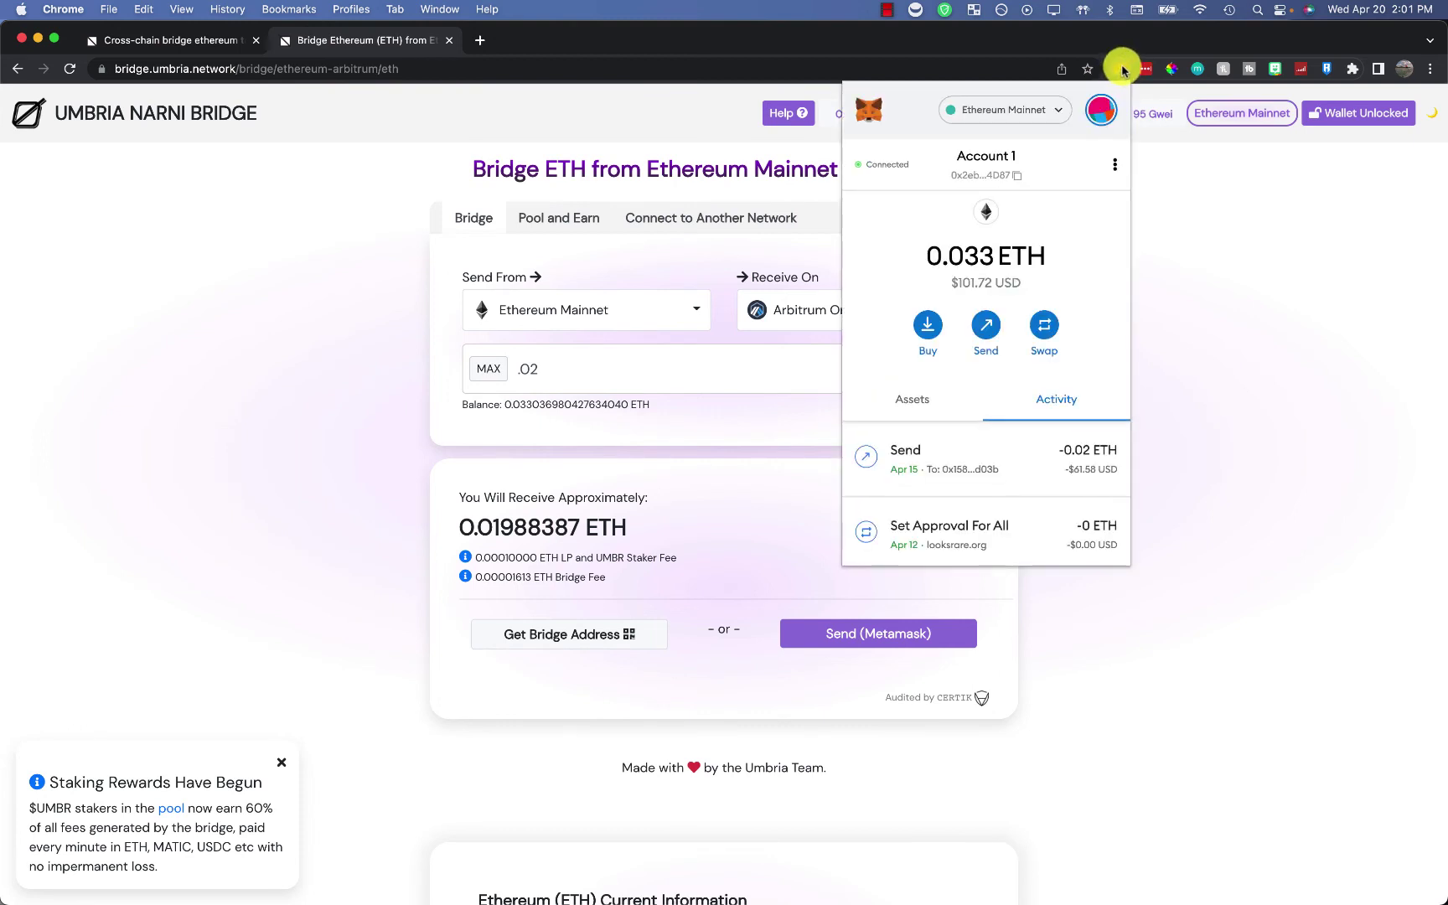
click(1017, 112)
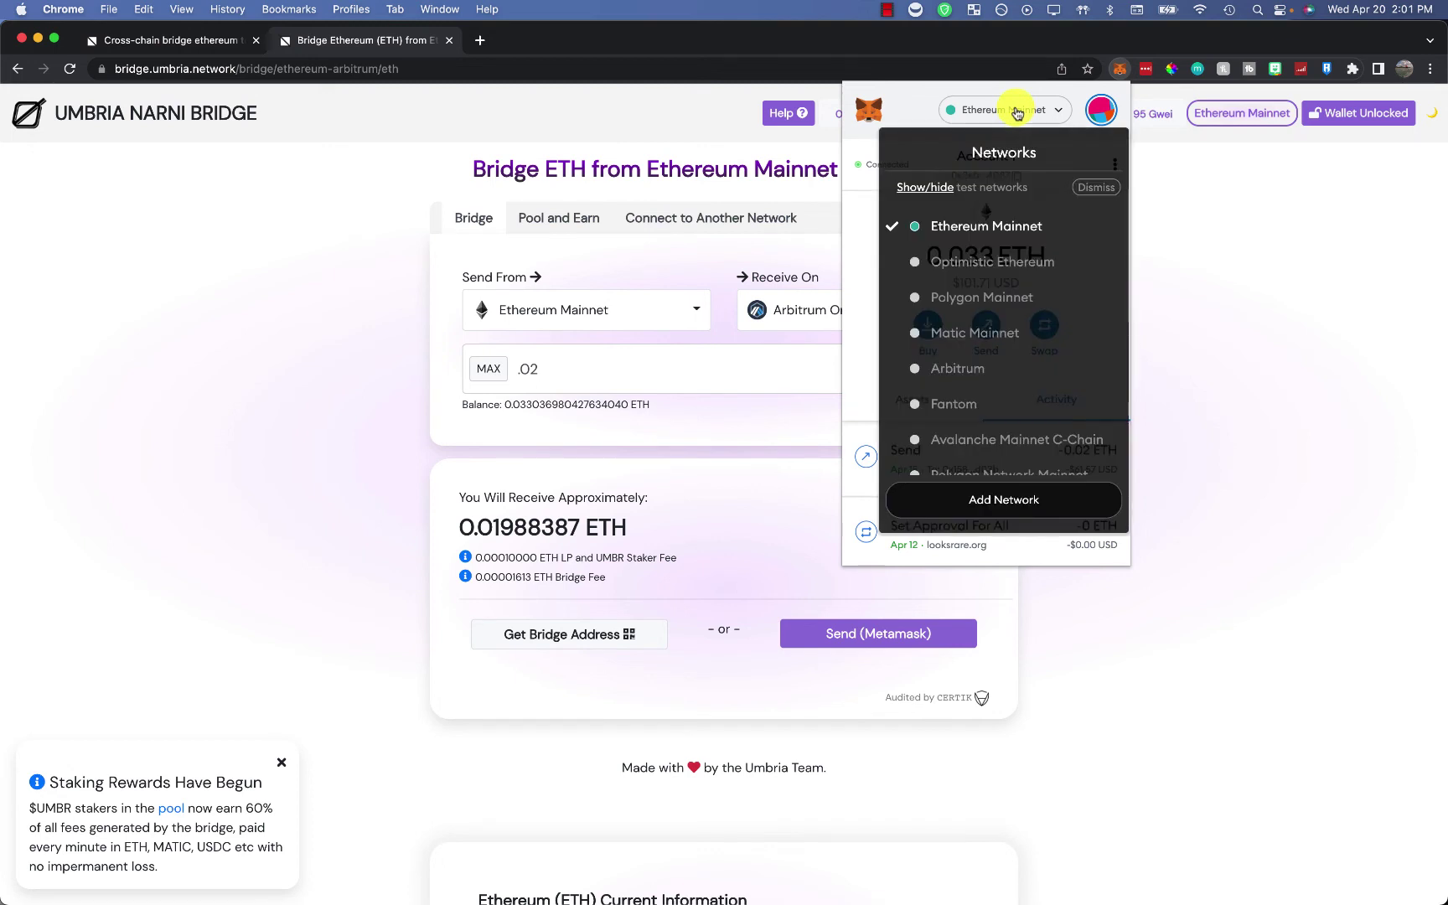
click(1018, 112)
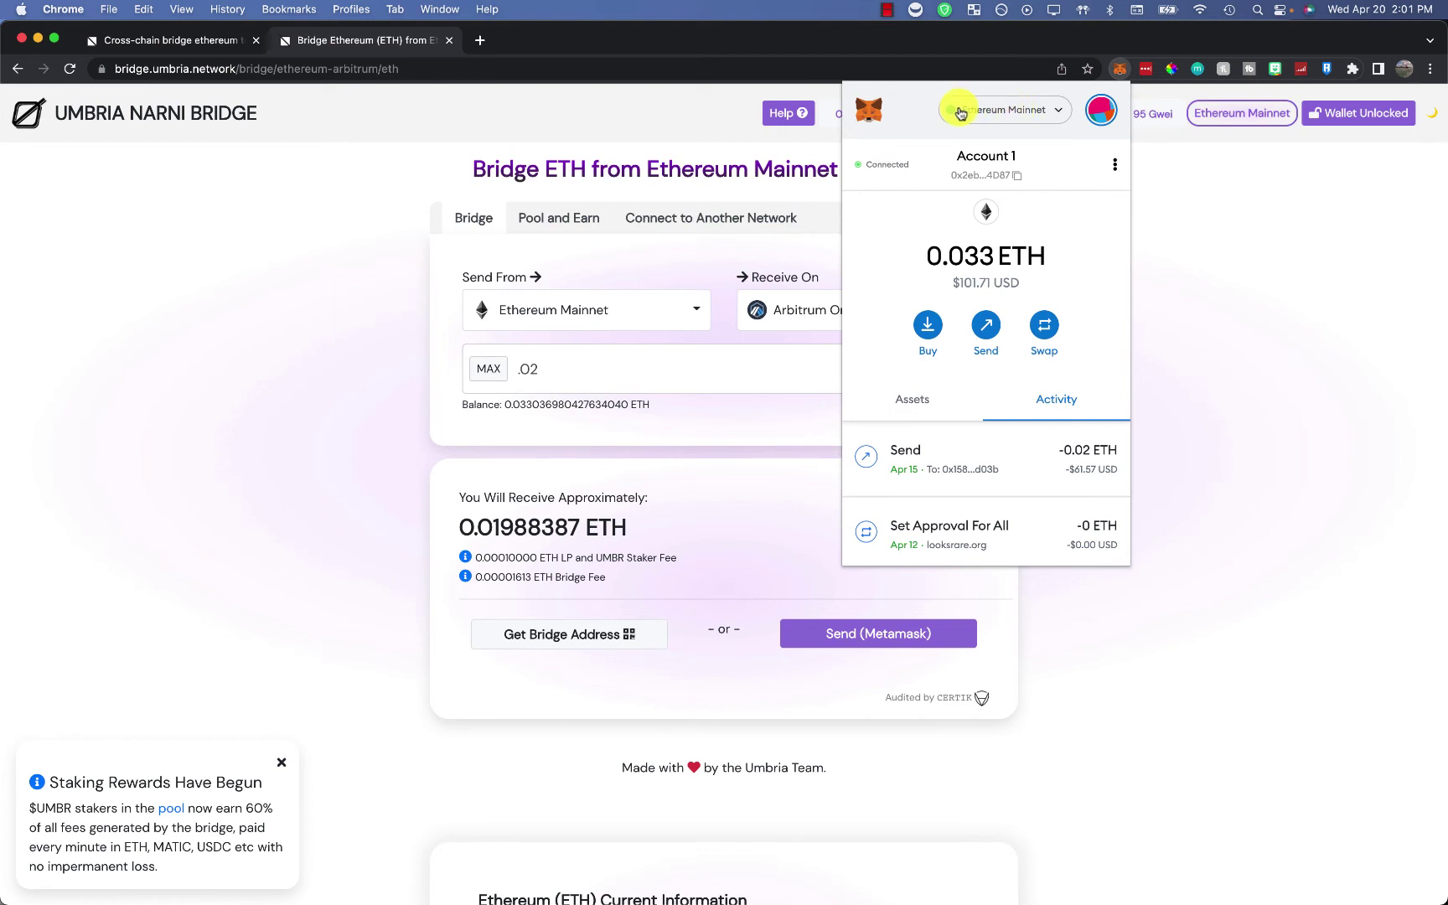
click(1120, 70)
click(1122, 67)
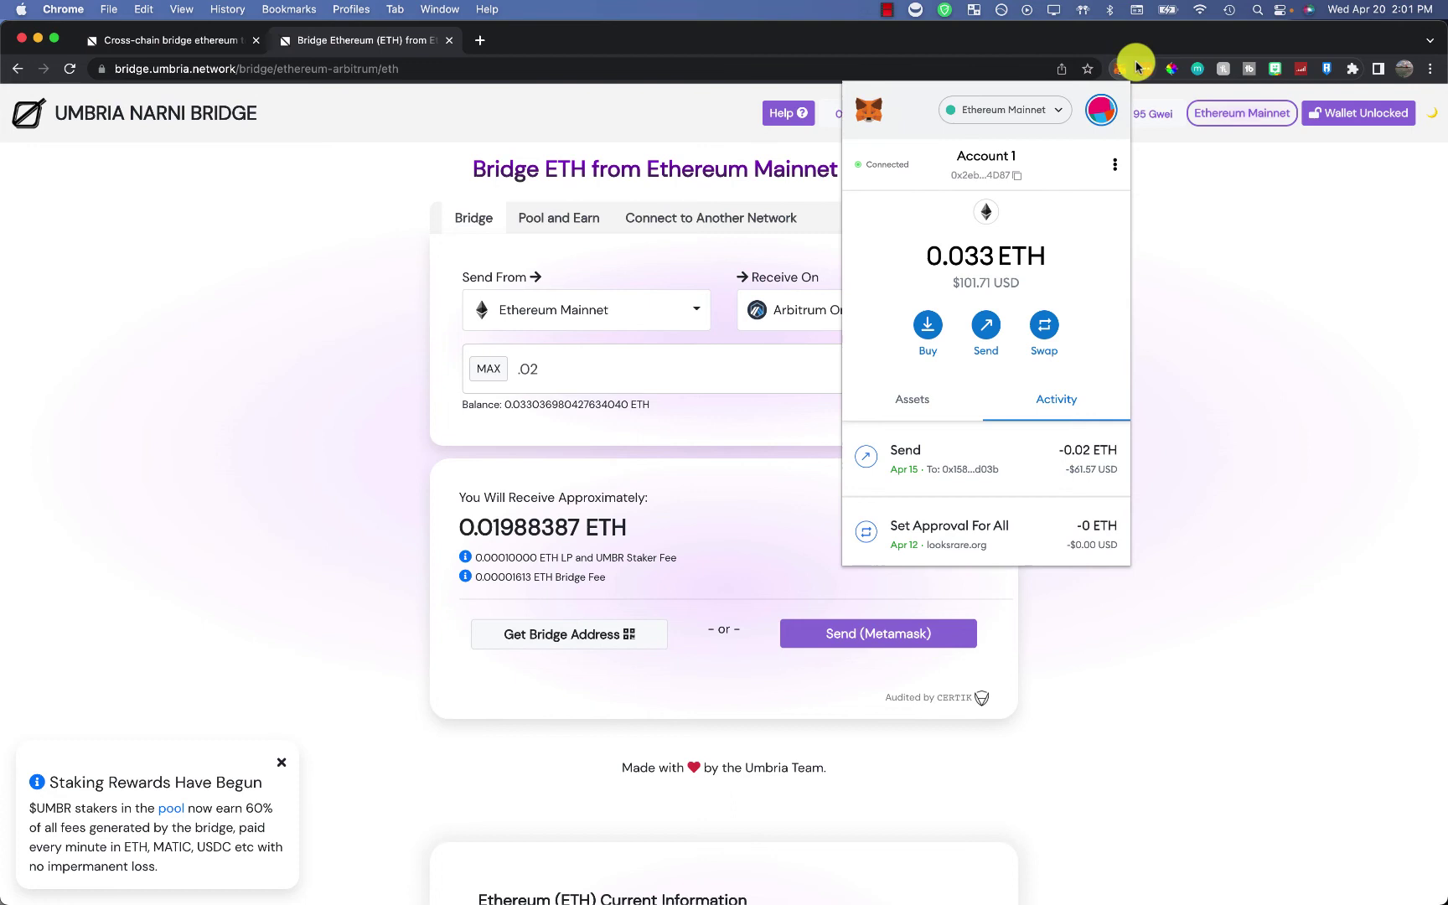
click(1002, 109)
scroll(974, 297, down, 1)
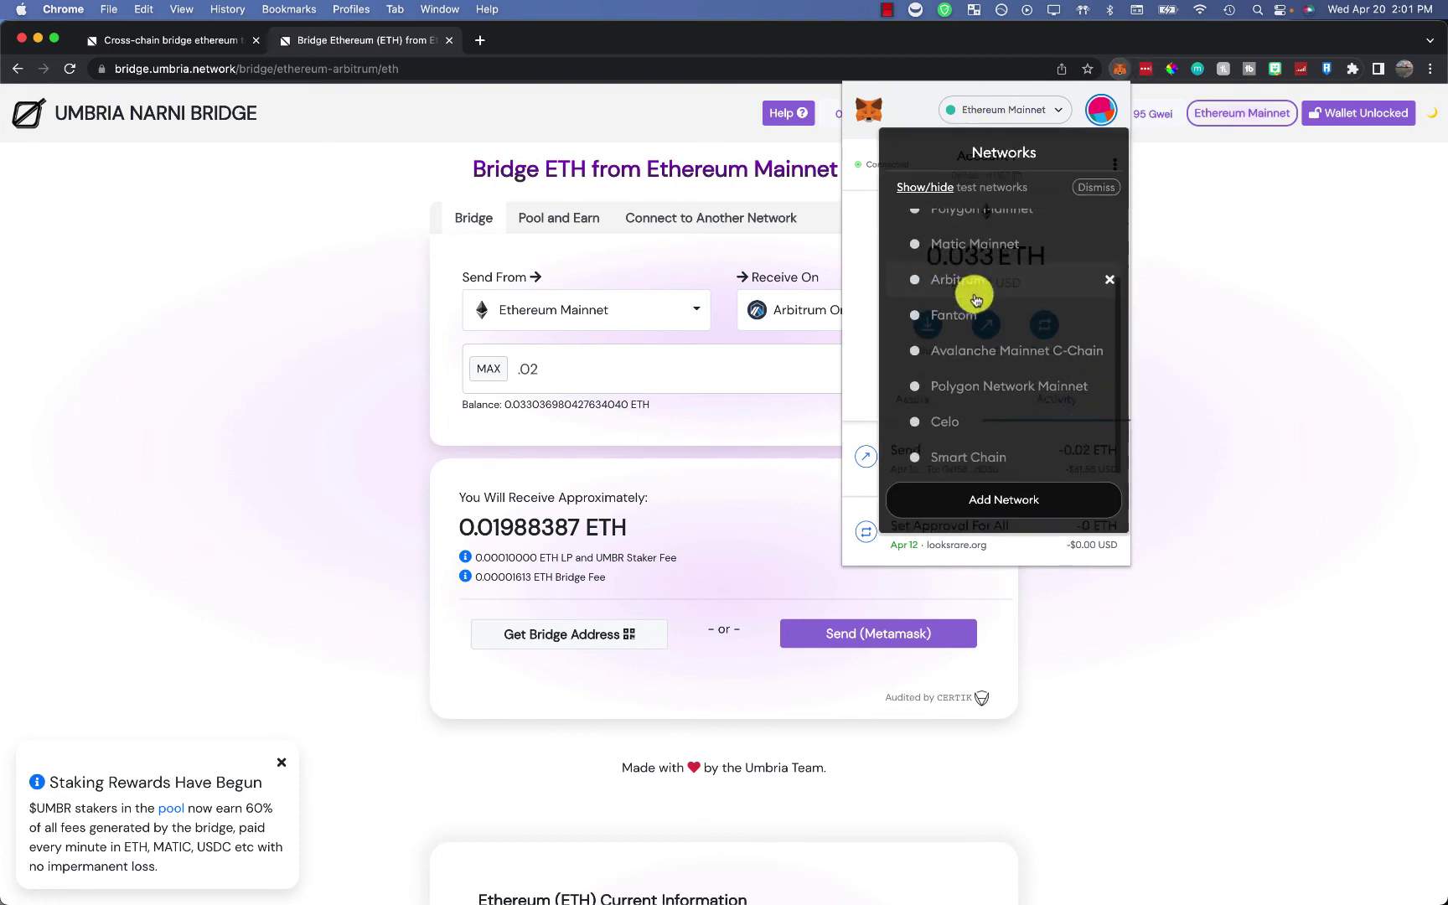
click(958, 278)
click(912, 394)
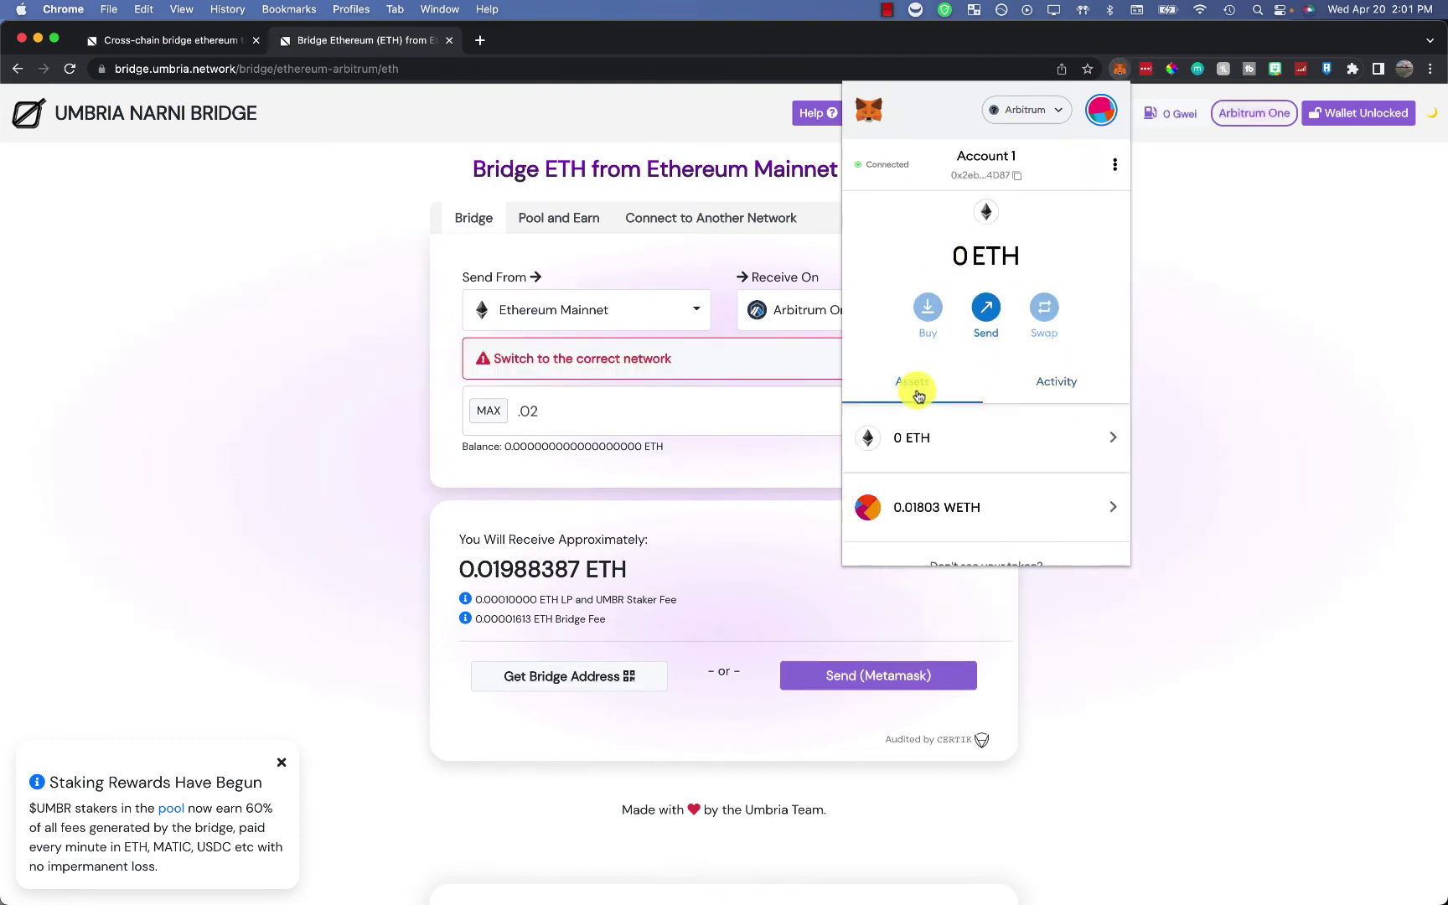
scroll(951, 506, down, 1)
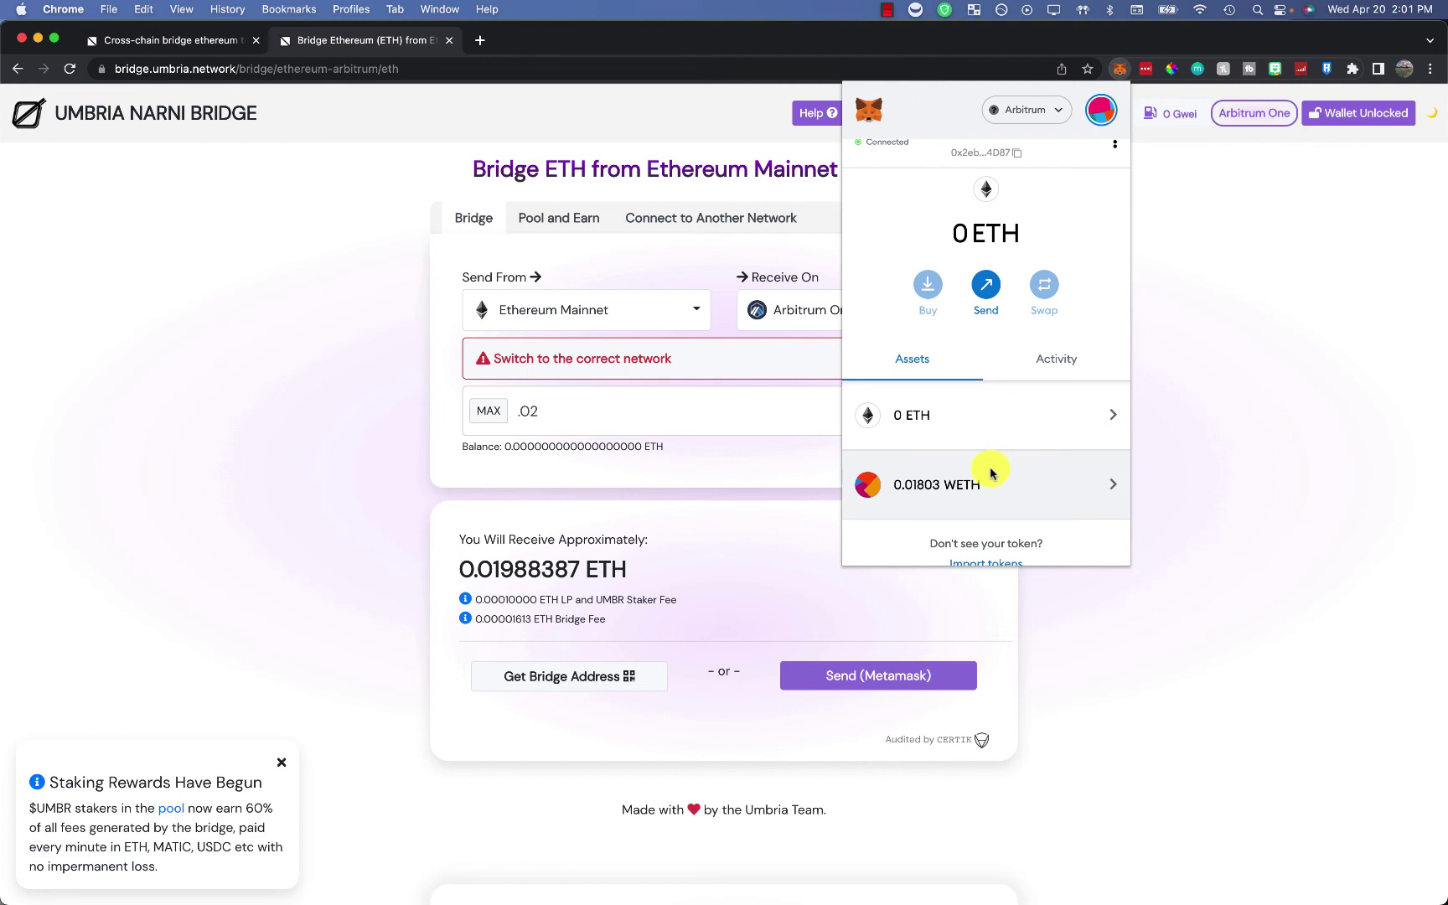
scroll(990, 472, down, 1)
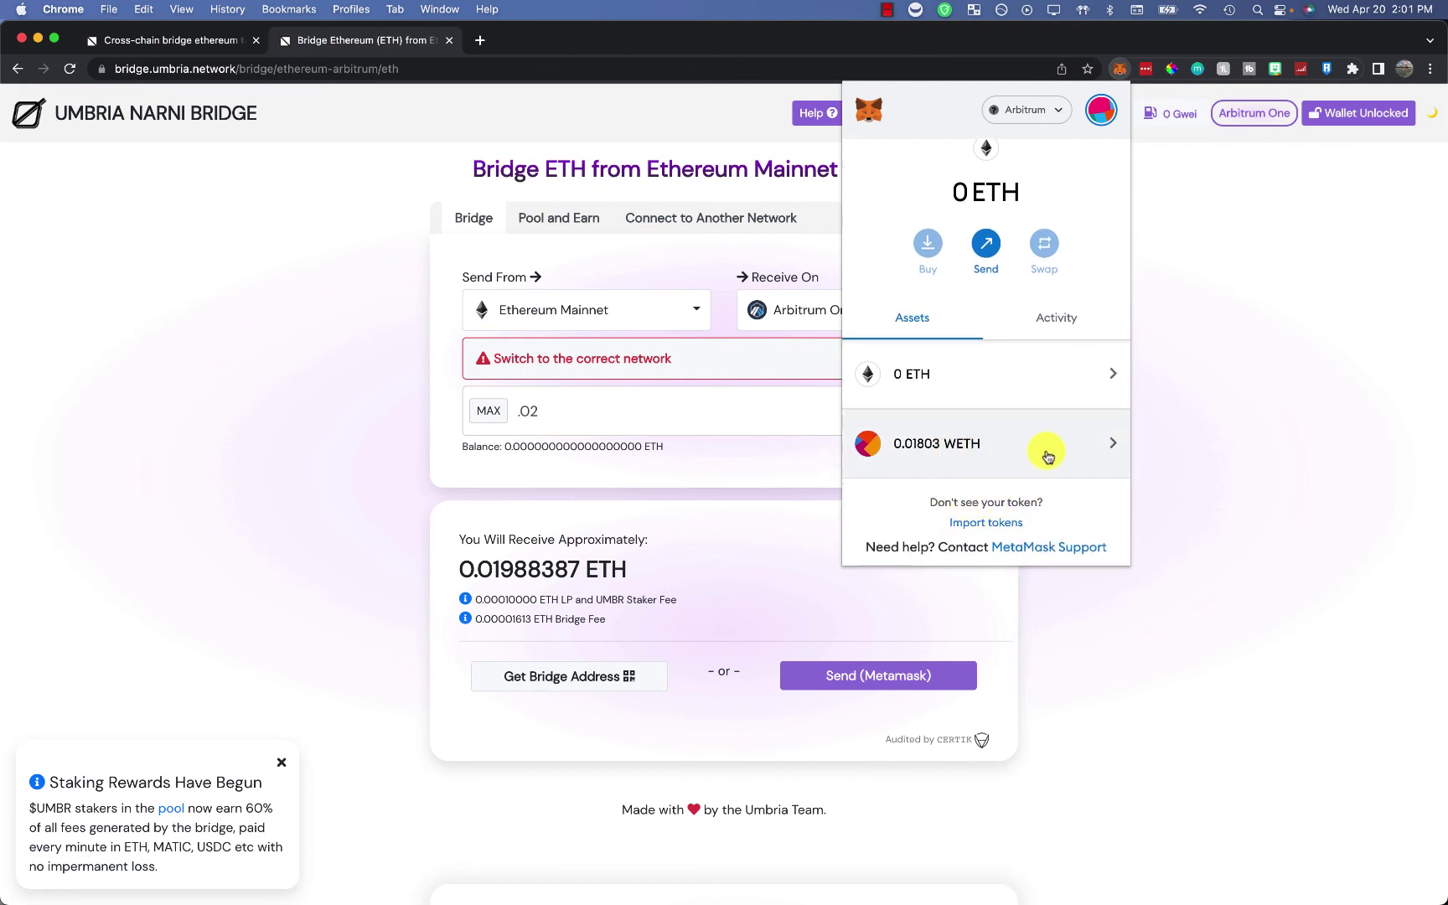
Look at MetaMask's Import tokens custom-token form, then close it and the wallet popup
click(966, 525)
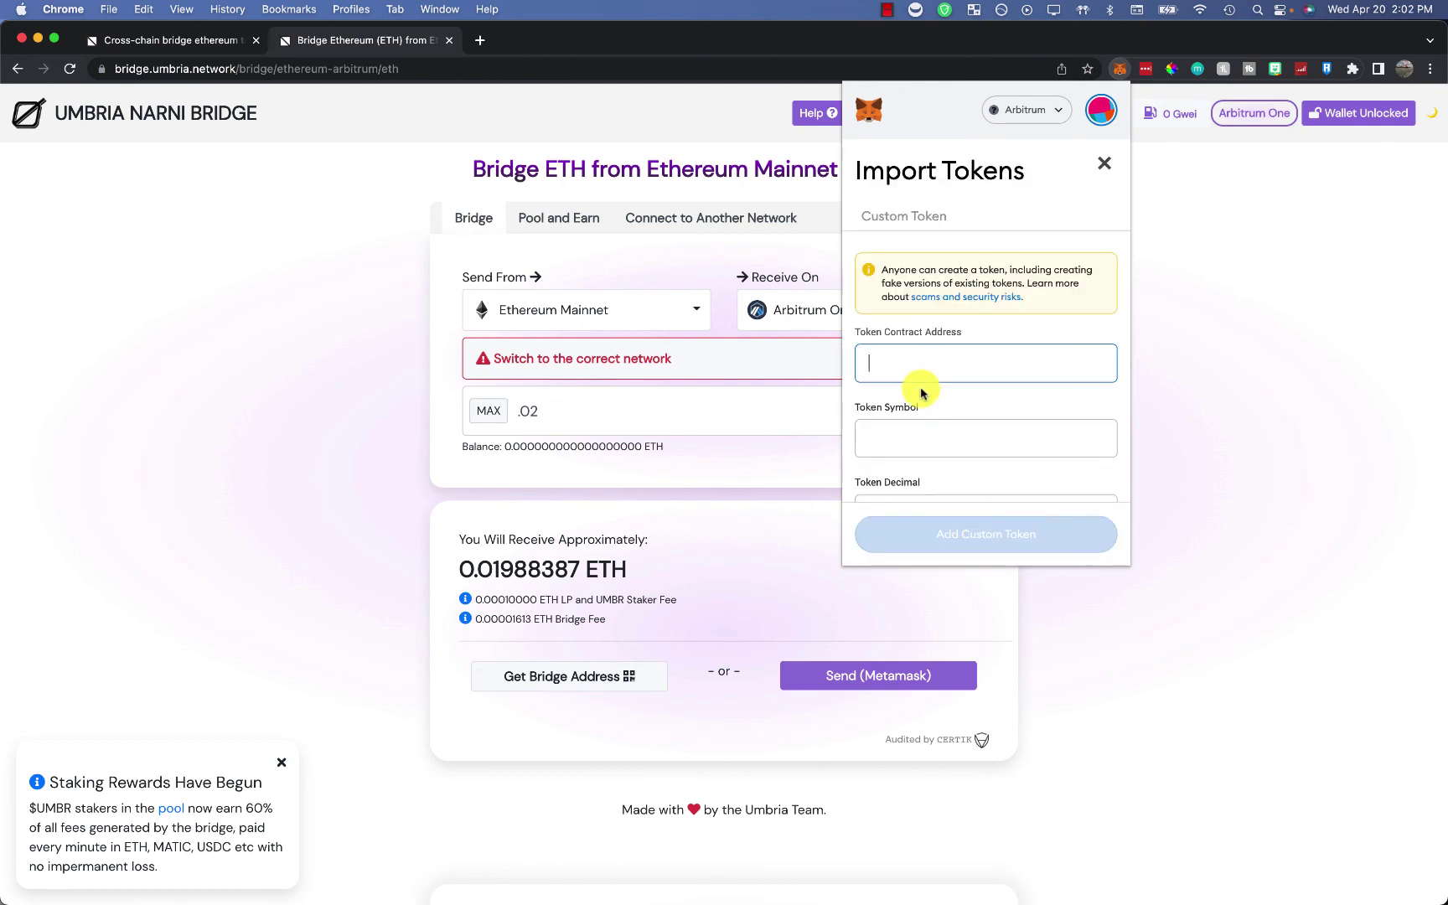
click(898, 435)
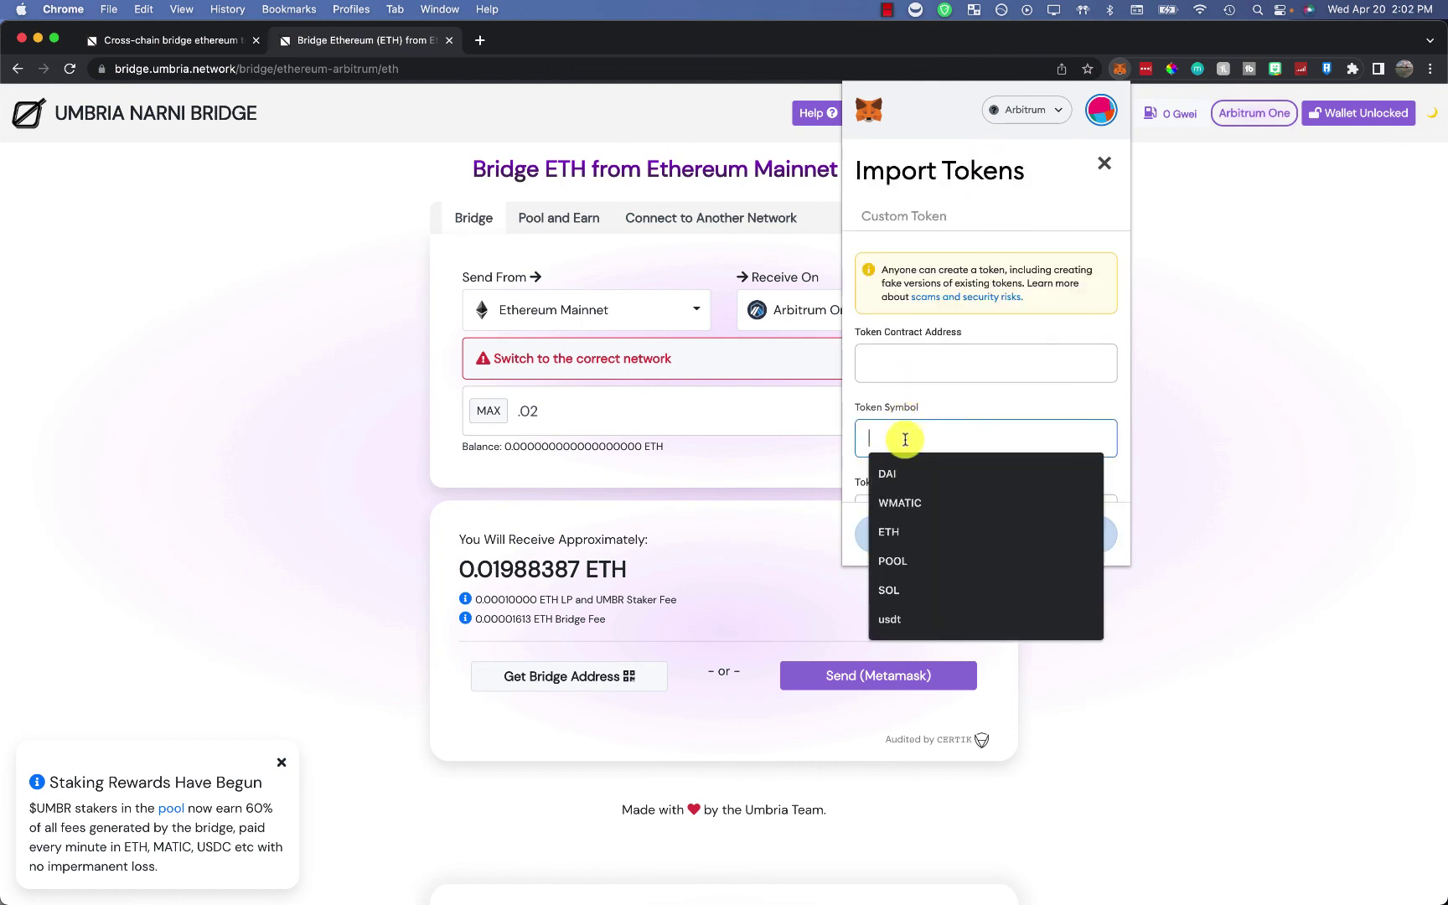
click(898, 400)
scroll(899, 403, down, 2)
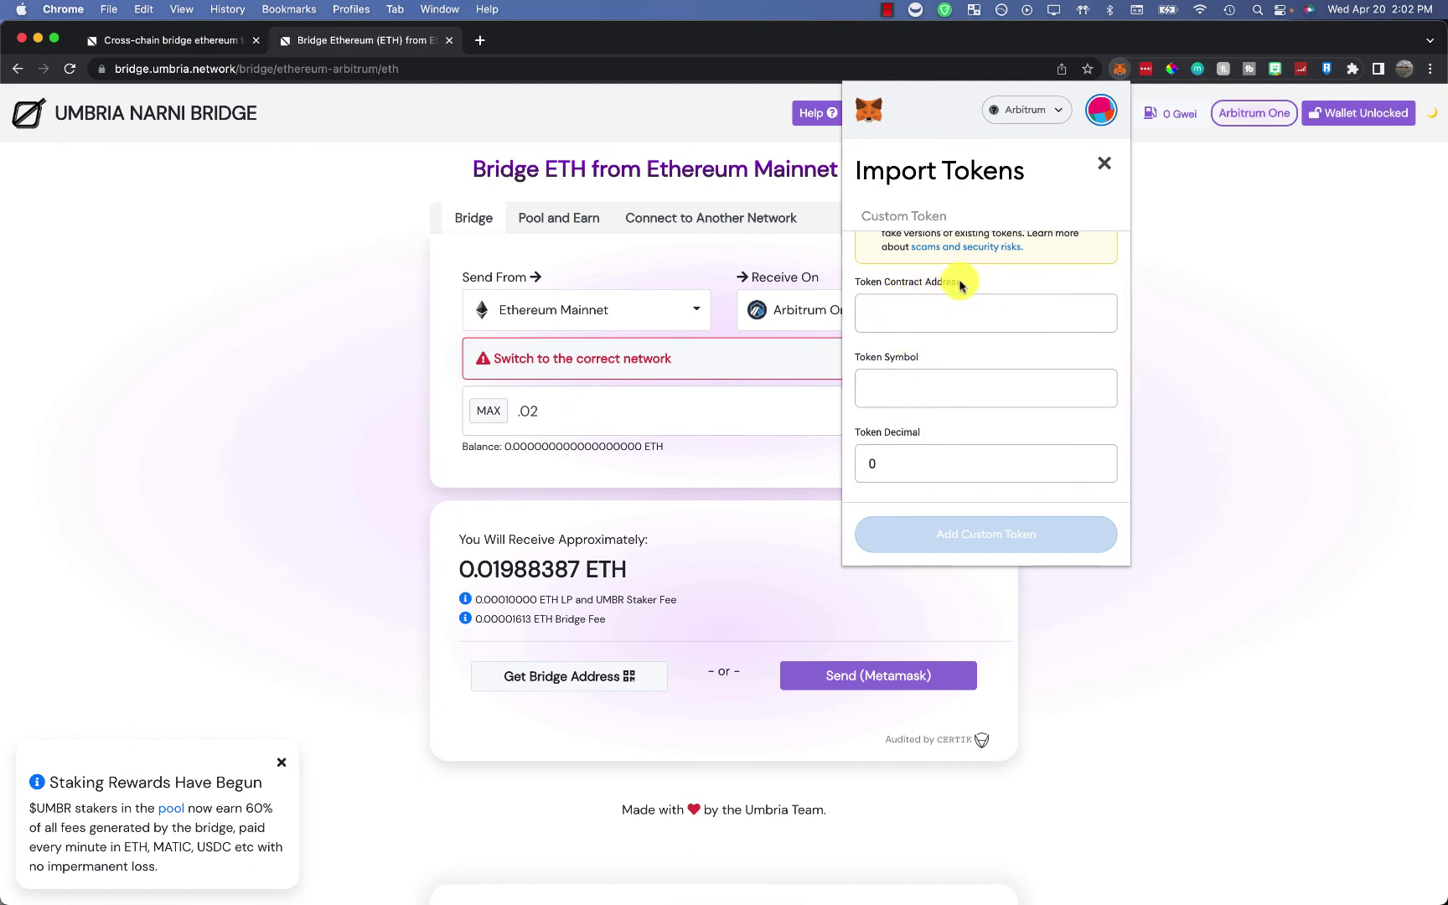
click(1104, 163)
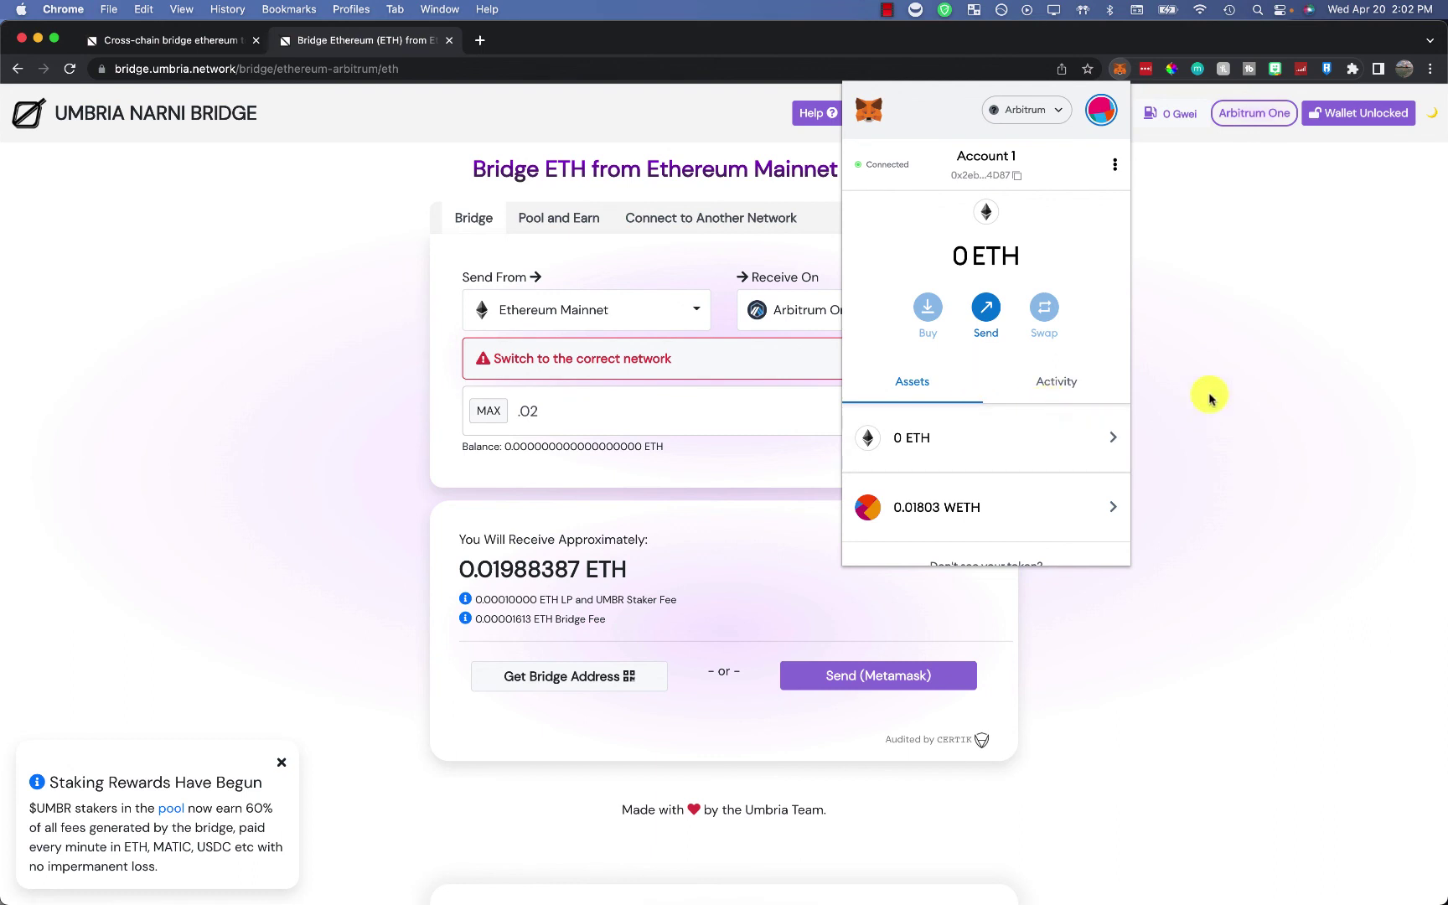
click(887, 10)
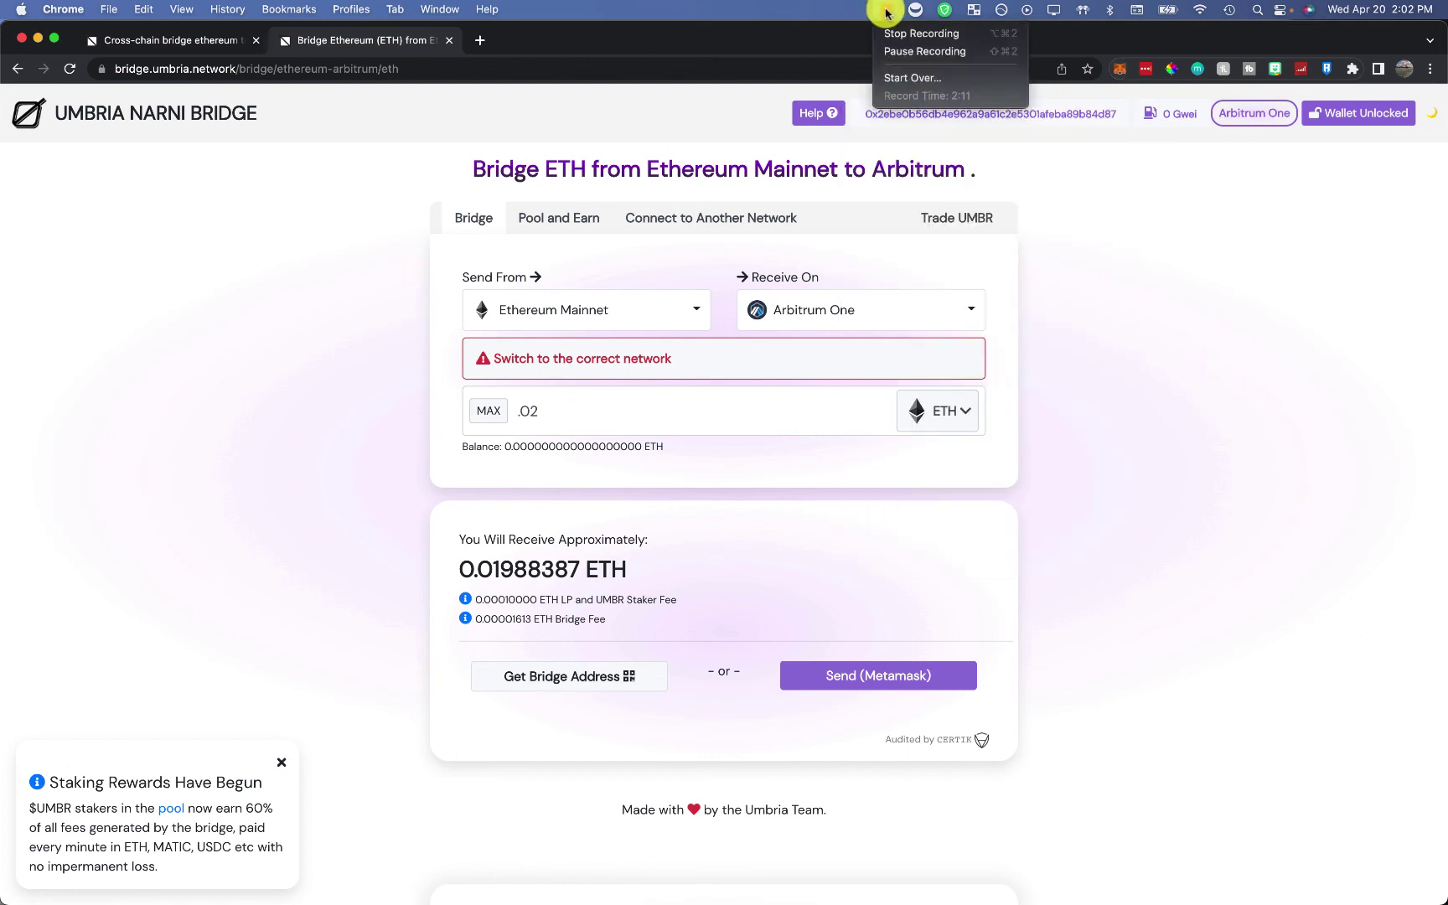